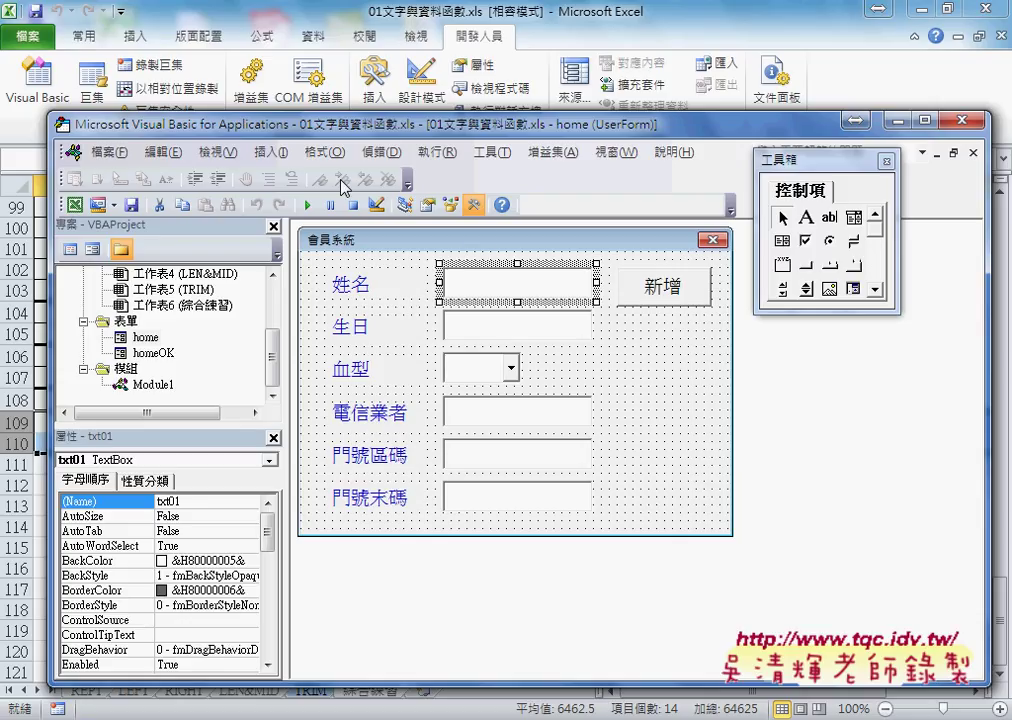
# Launch the 會員系統 member form over the worksheet, which holds test entries 106 and 107.
pyautogui.click(540, 350)
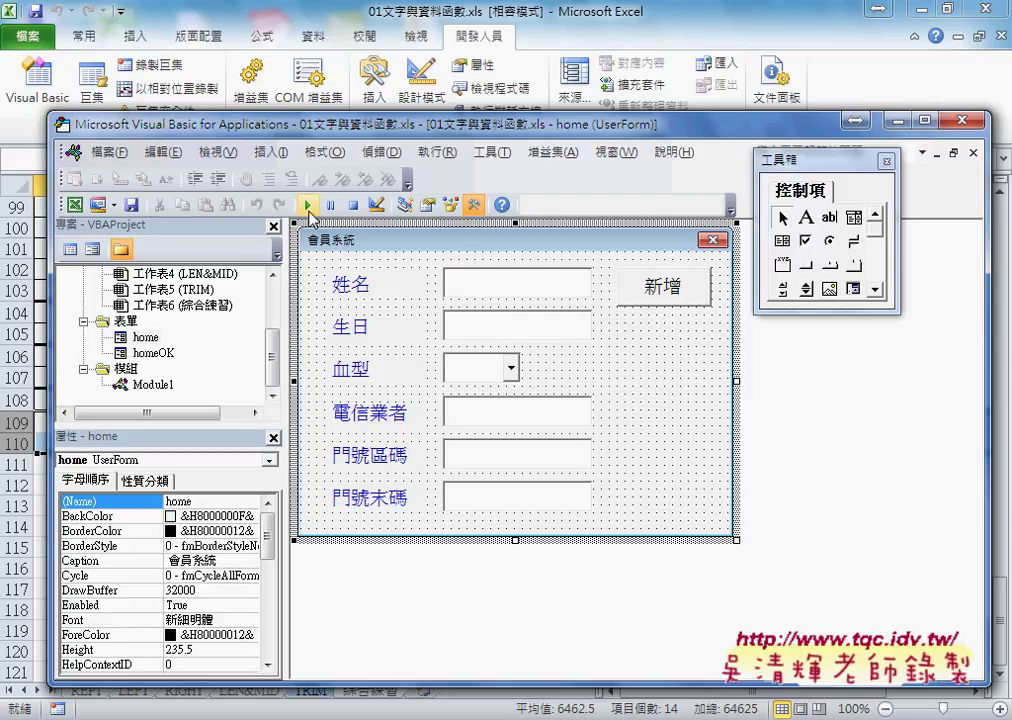
pyautogui.click(307, 205)
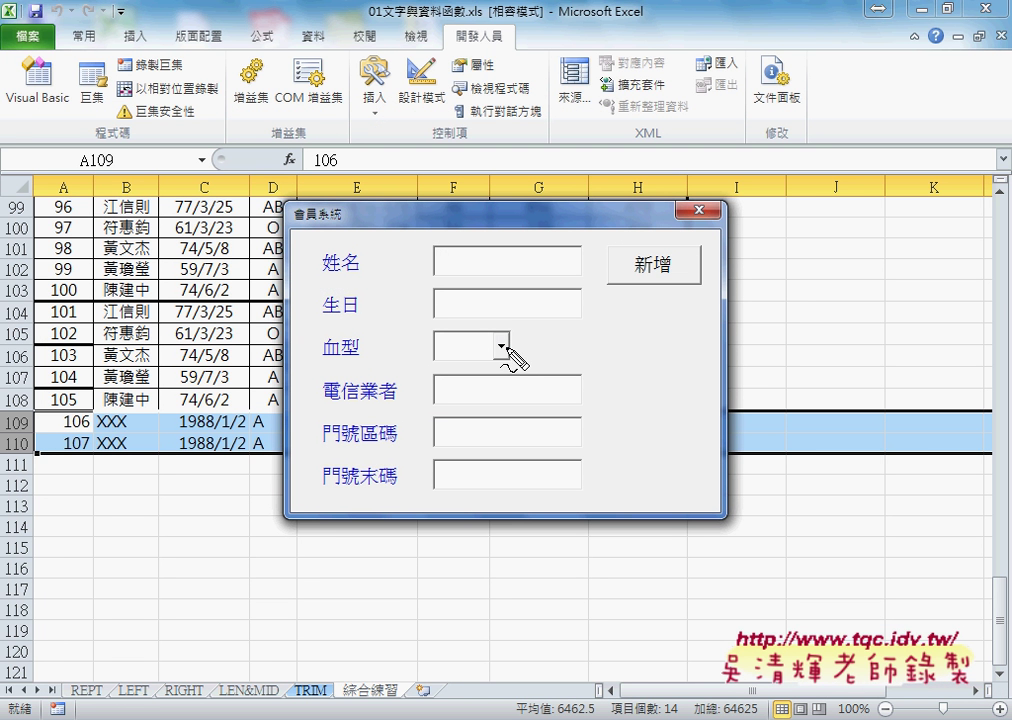
pyautogui.moveTo(432, 328); pyautogui.dragTo(538, 330)
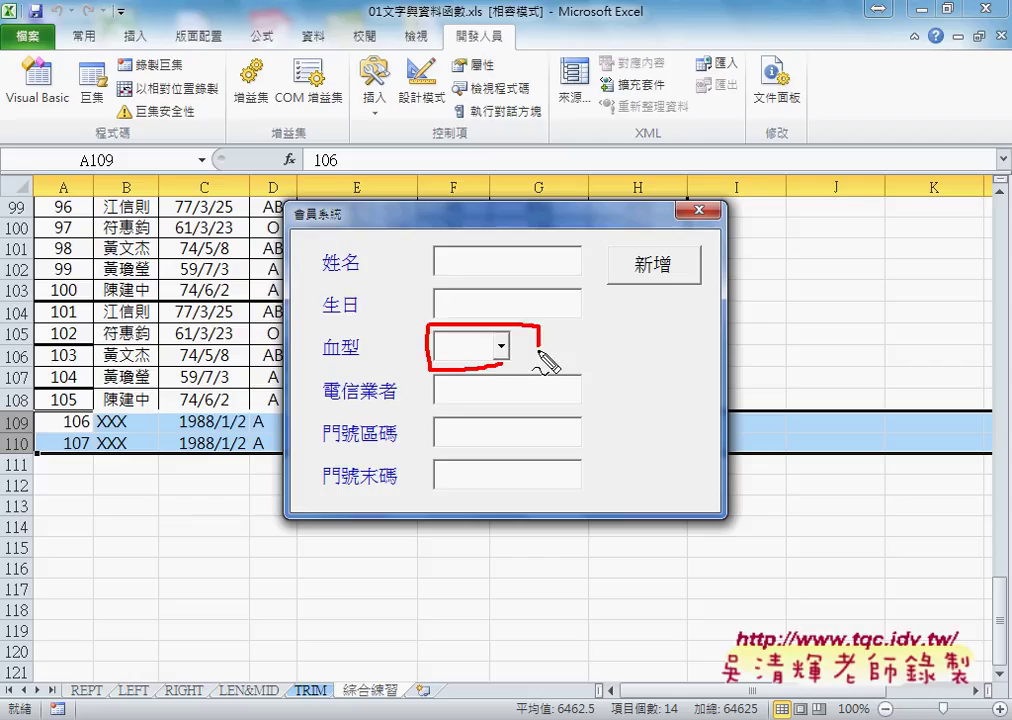
pyautogui.moveTo(660, 412); pyautogui.dragTo(545, 340)
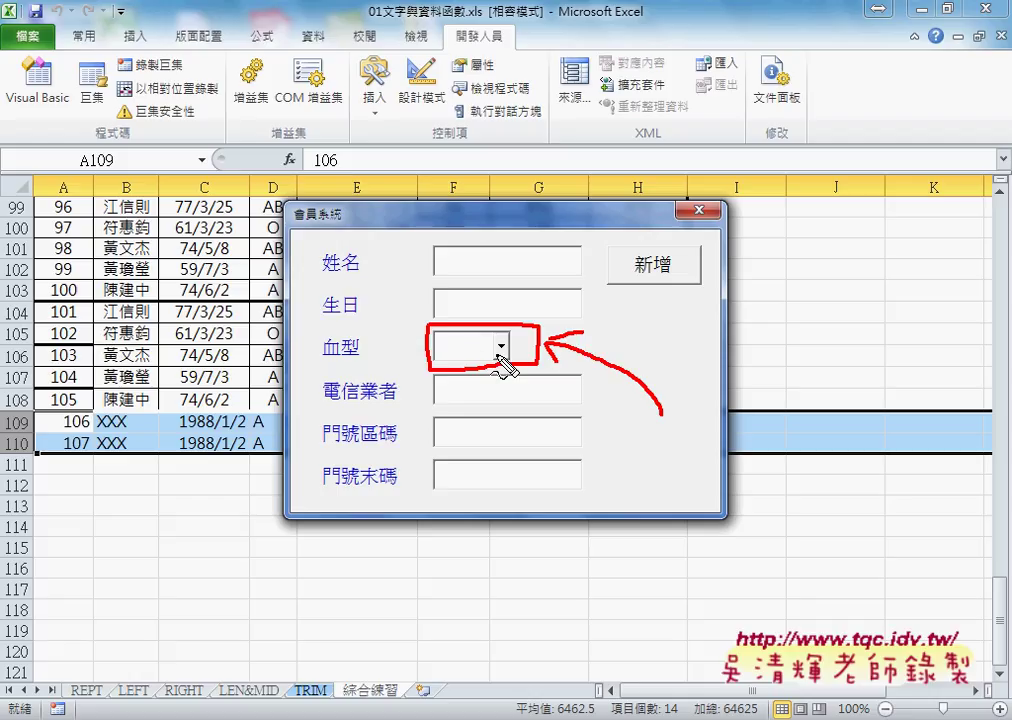
pyautogui.press('Escape')
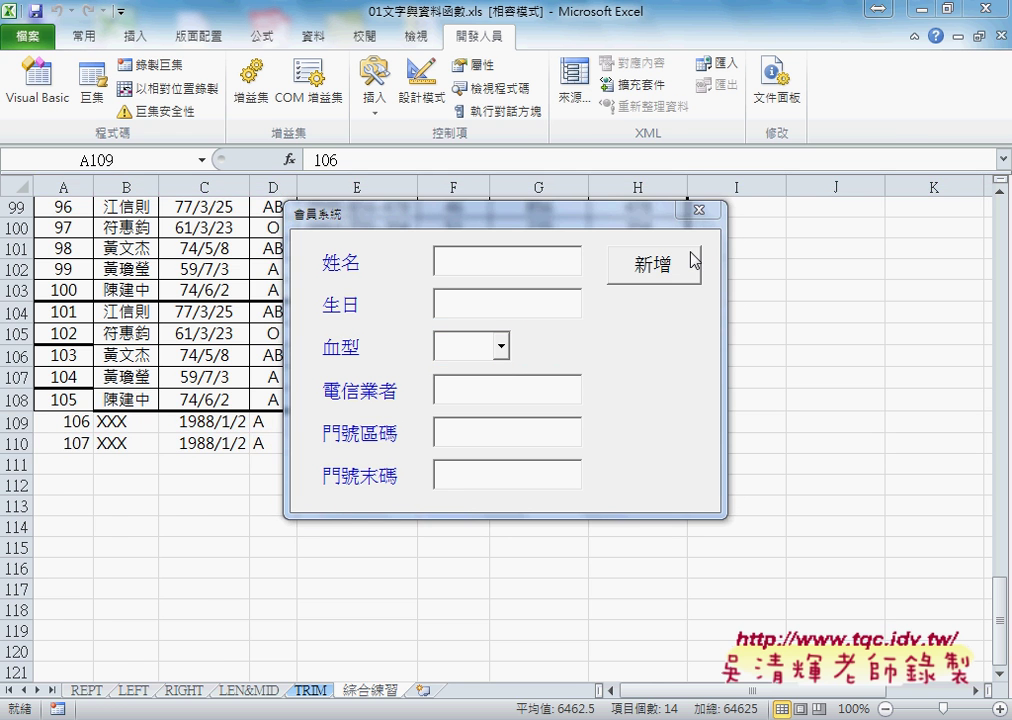
# Close the running form and add a UserForm_Click procedure from the form's event list.
pyautogui.click(699, 210)
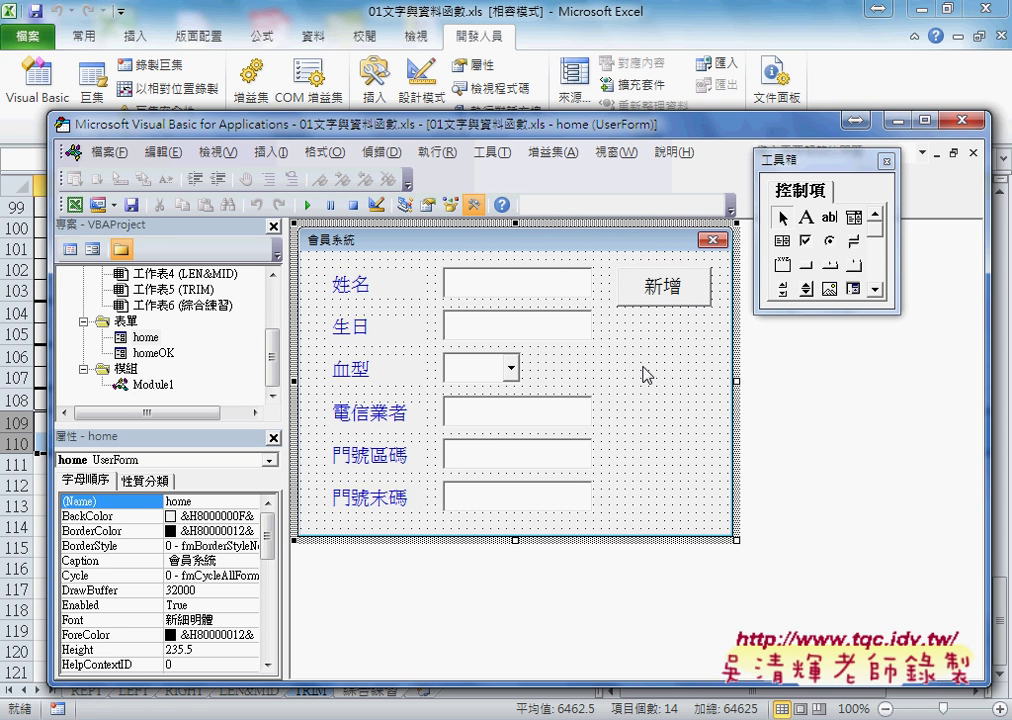
pyautogui.press('F7')
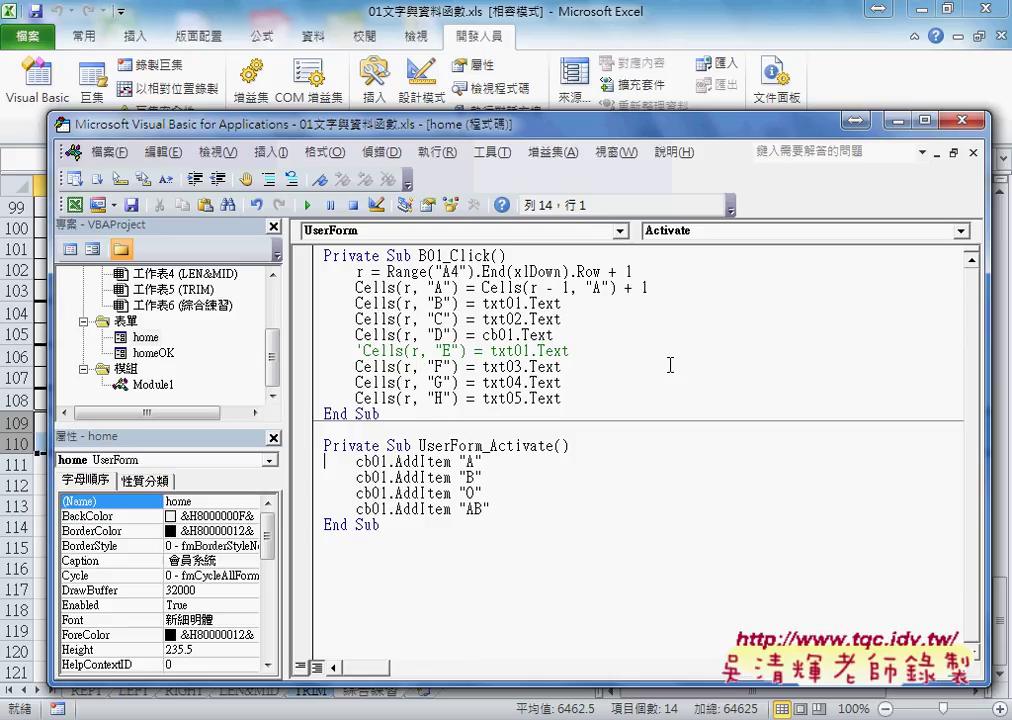
pyautogui.click(722, 233)
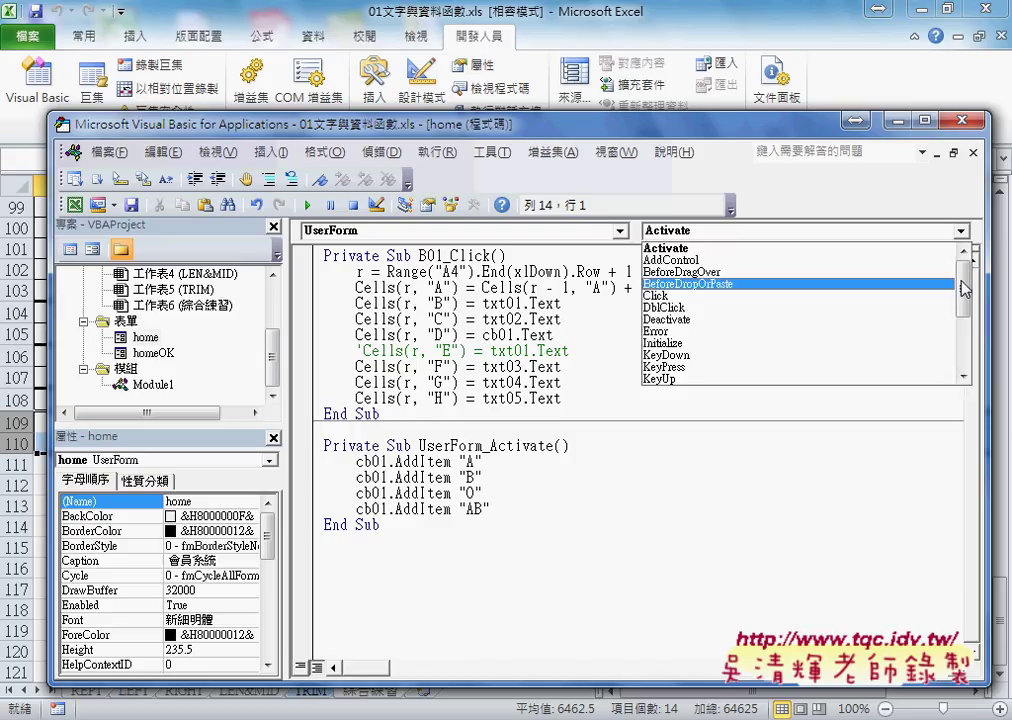
pyautogui.moveTo(960, 290); pyautogui.dragTo(960, 312)
pyautogui.click(762, 271)
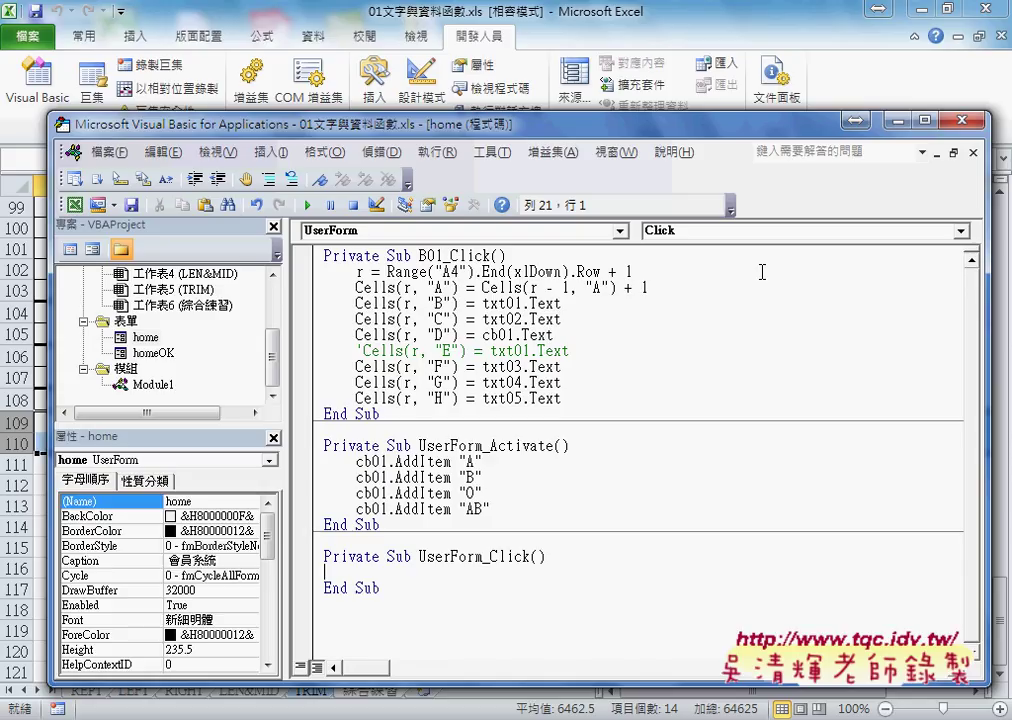
# Delete the empty UserForm_Click stub, keeping B01_Click and UserForm_Activate.
pyautogui.moveTo(385, 588); pyautogui.dragTo(323, 556)
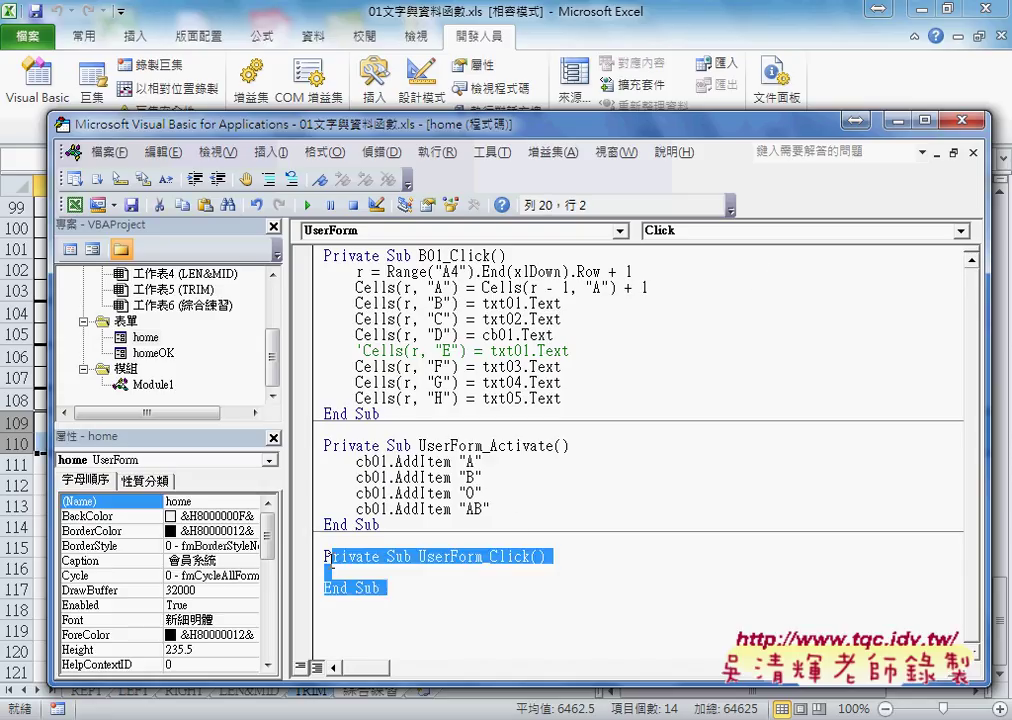
pyautogui.click(774, 233)
pyautogui.scroll(2, 948, 312)
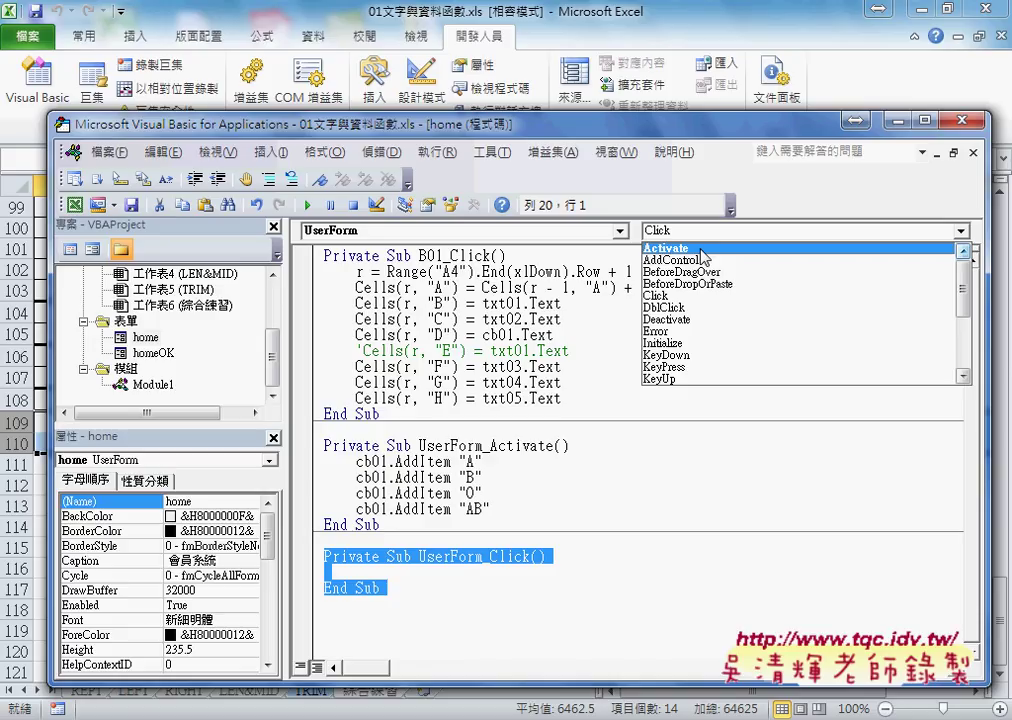
pyautogui.click(702, 251)
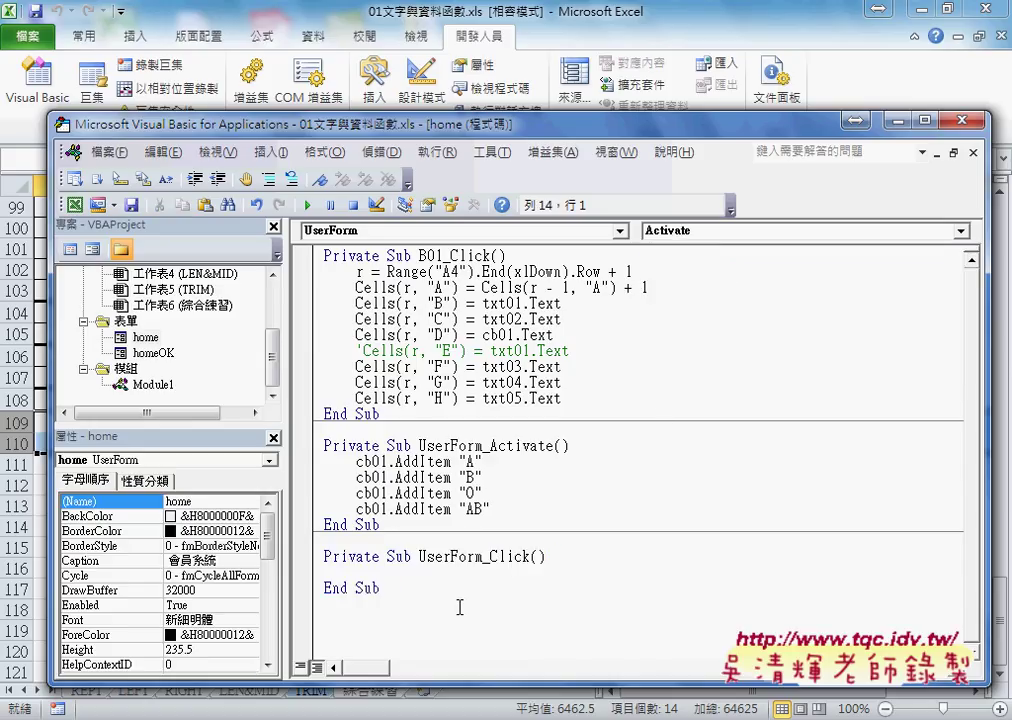
pyautogui.moveTo(459, 607); pyautogui.dragTo(318, 548)
pyautogui.press('Delete')
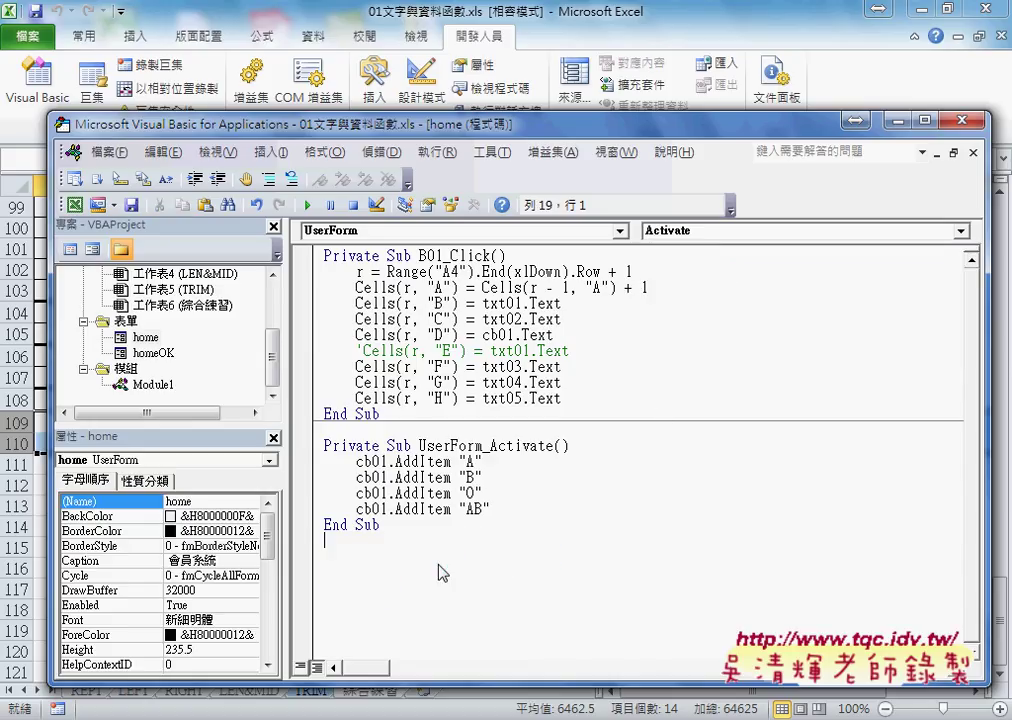
pyautogui.moveTo(388, 462); pyautogui.dragTo(363, 462)
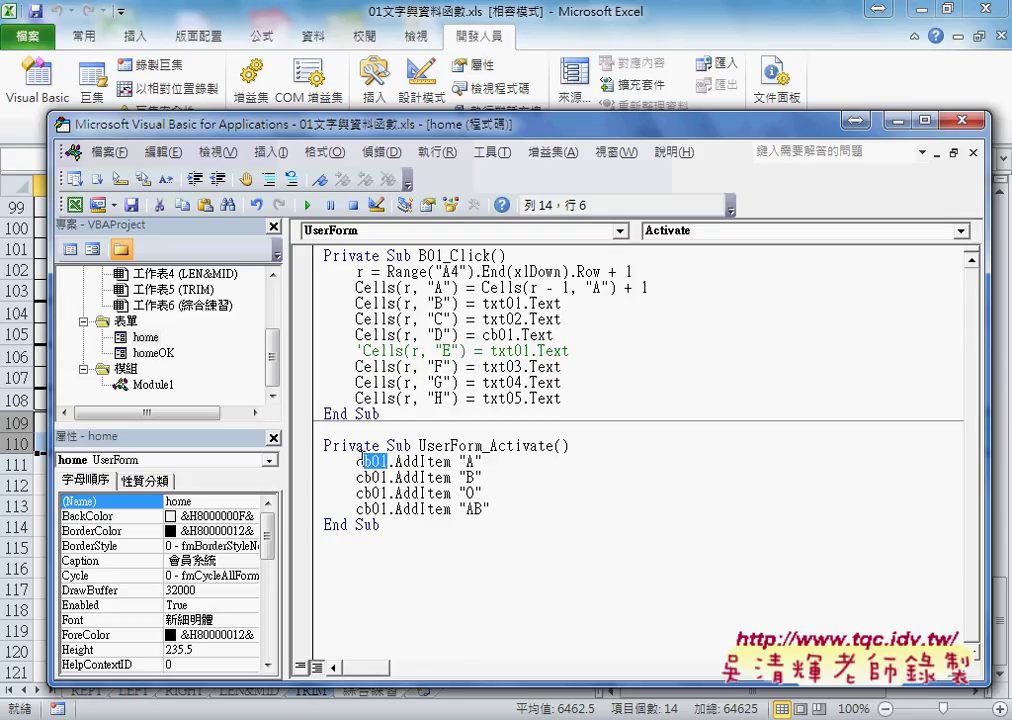
pyautogui.doubleClick(368, 463)
pyautogui.moveTo(389, 462); pyautogui.dragTo(499, 462)
pyautogui.write('.')
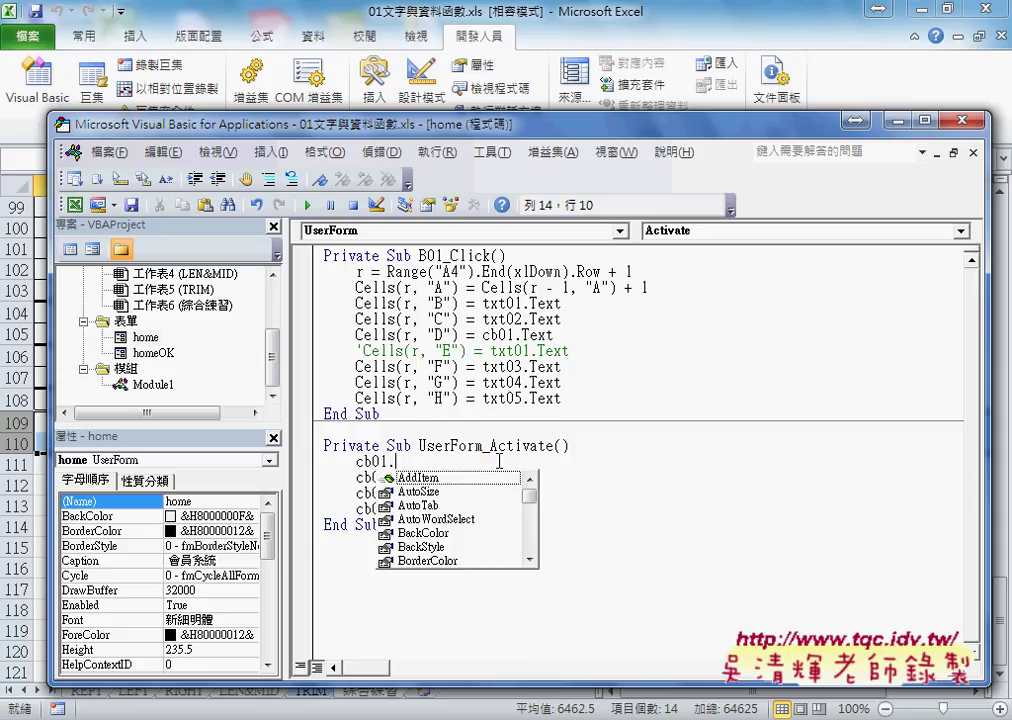
pyautogui.press('Down')
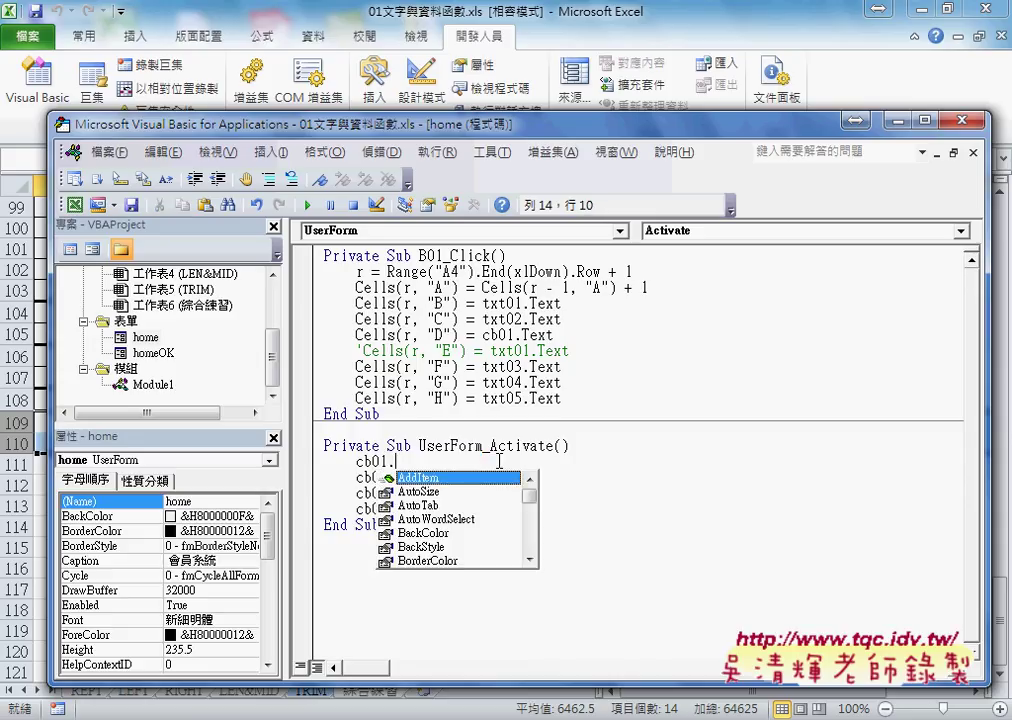
pyautogui.press('space')
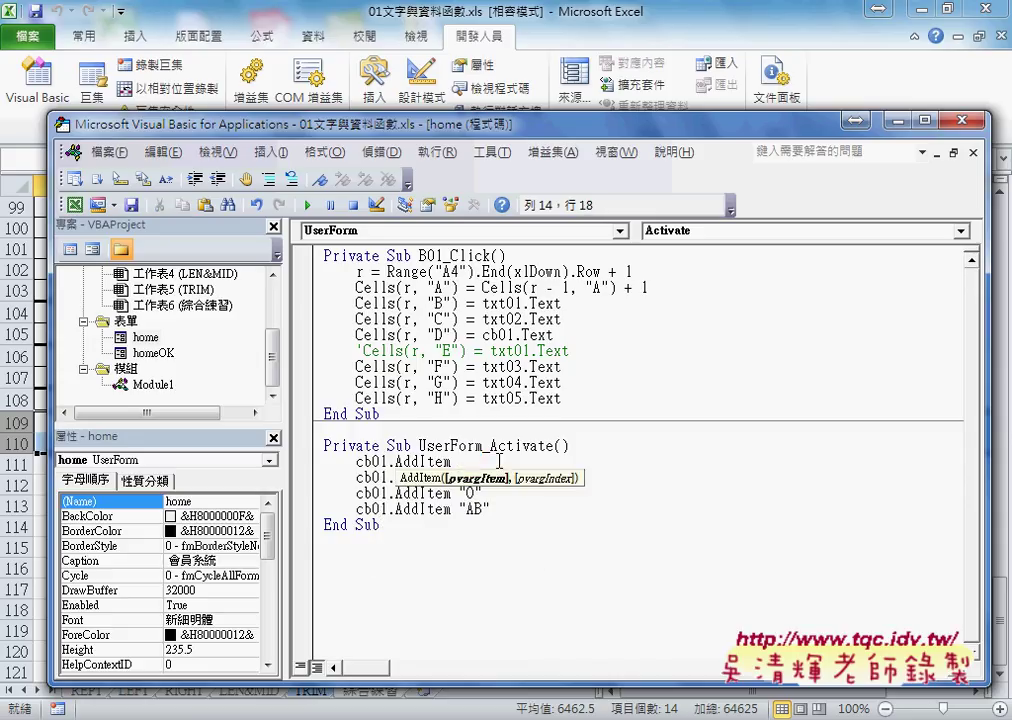
pyautogui.write('""')
pyautogui.press('Left')
pyautogui.write('A')
pyautogui.press('End')
pyautogui.click(510, 500)
pyautogui.moveTo(492, 510); pyautogui.dragTo(295, 455)
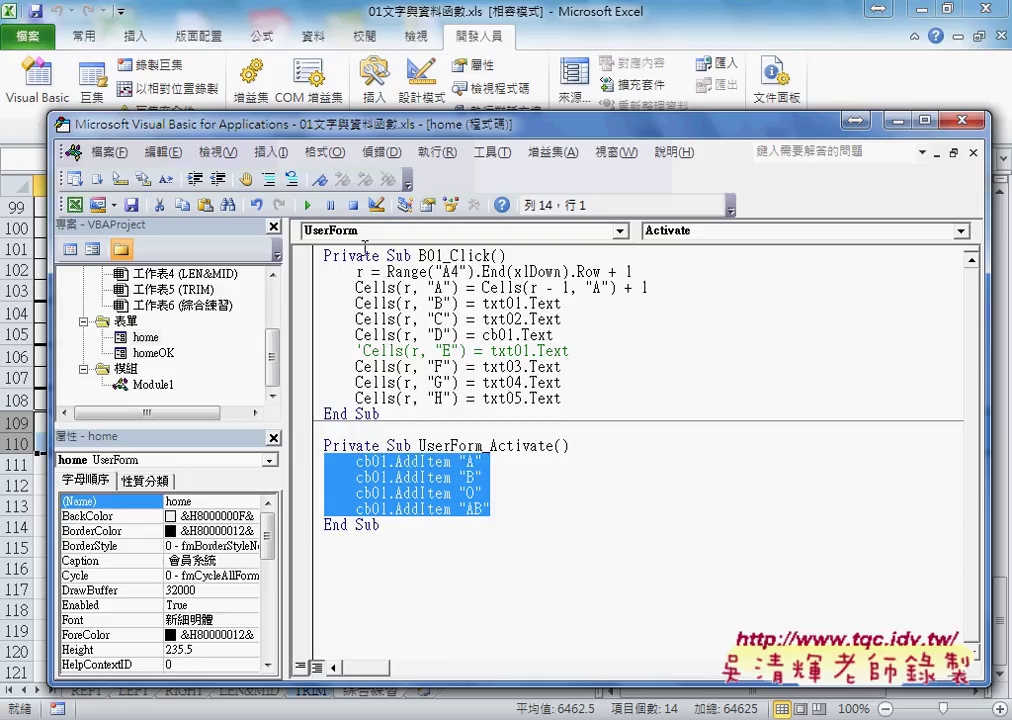
# Run the form, confirm the 血型 list offers A, B, O and AB, then close it.
pyautogui.click(310, 205)
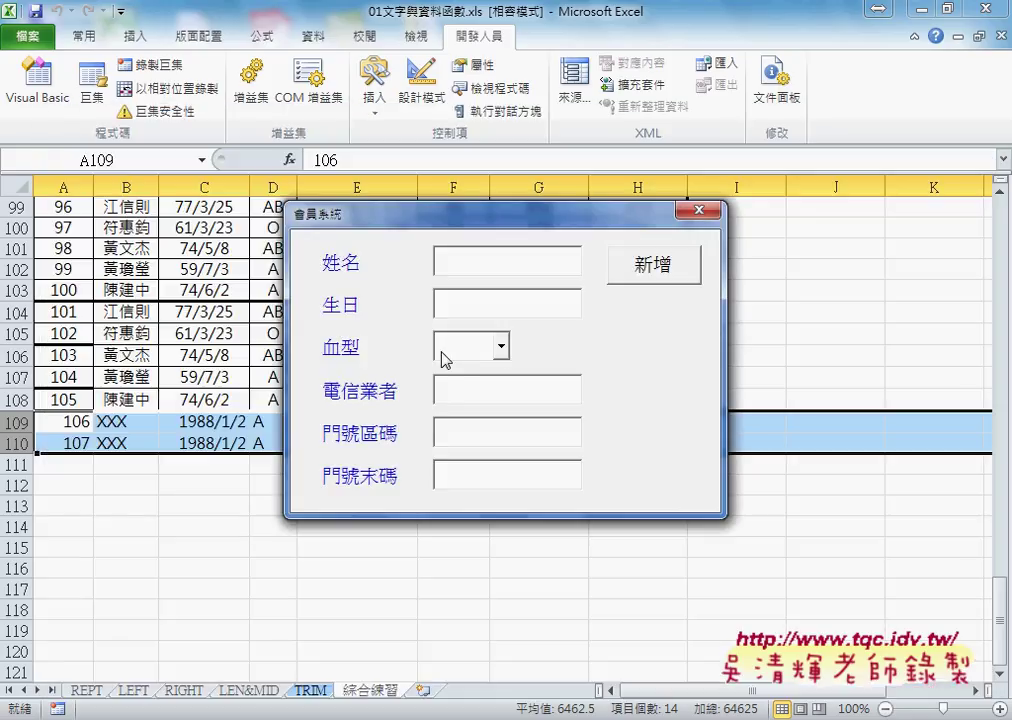
pyautogui.click(501, 347)
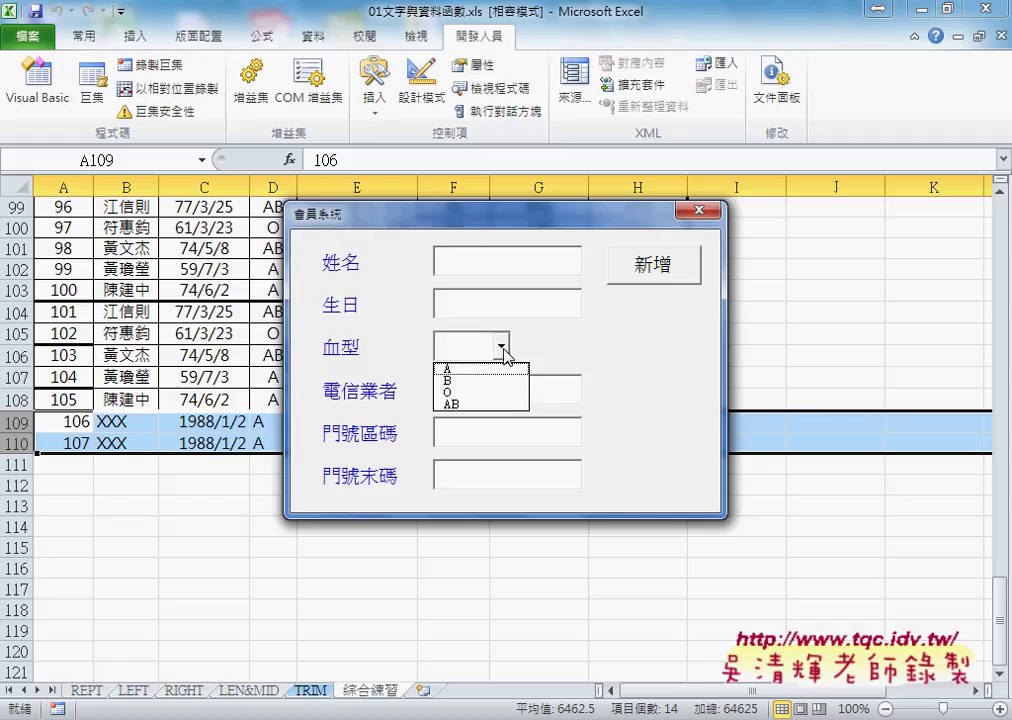
pyautogui.click(704, 210)
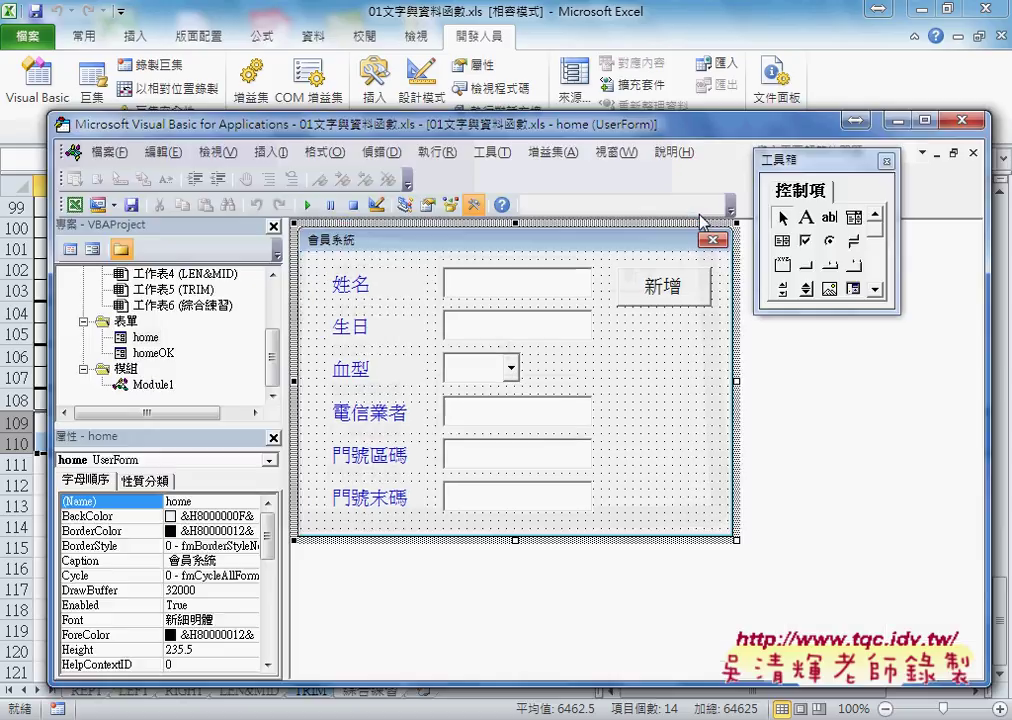
# Review the form's UserForm_Activate code, then launch the member form again with empty fields.
pyautogui.doubleClick(675, 373)
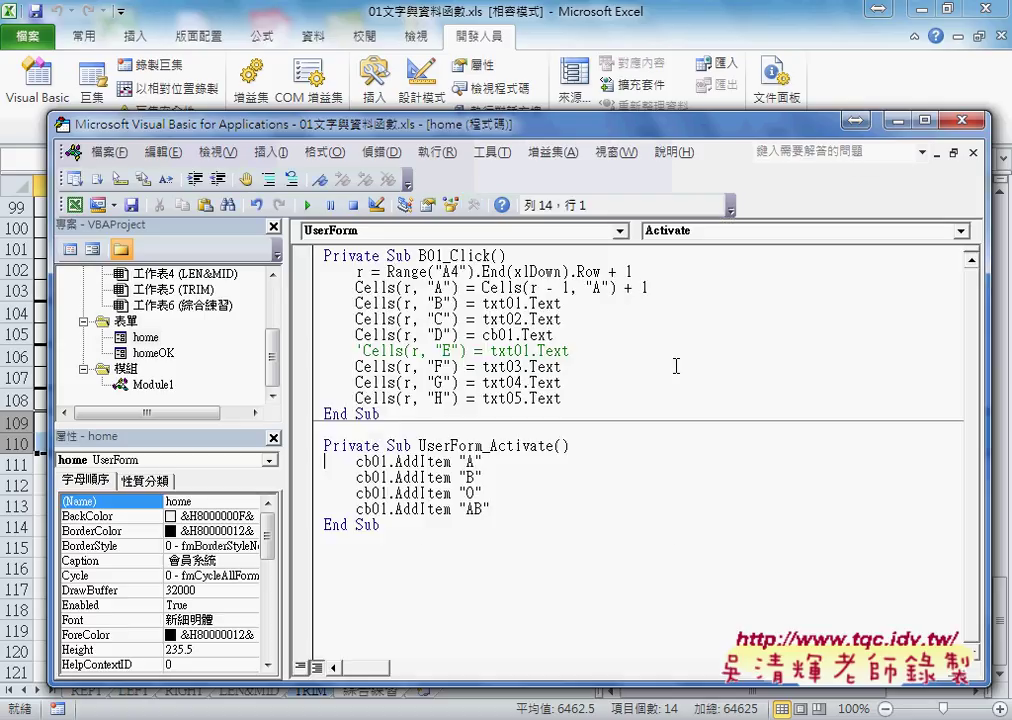
pyautogui.click(706, 236)
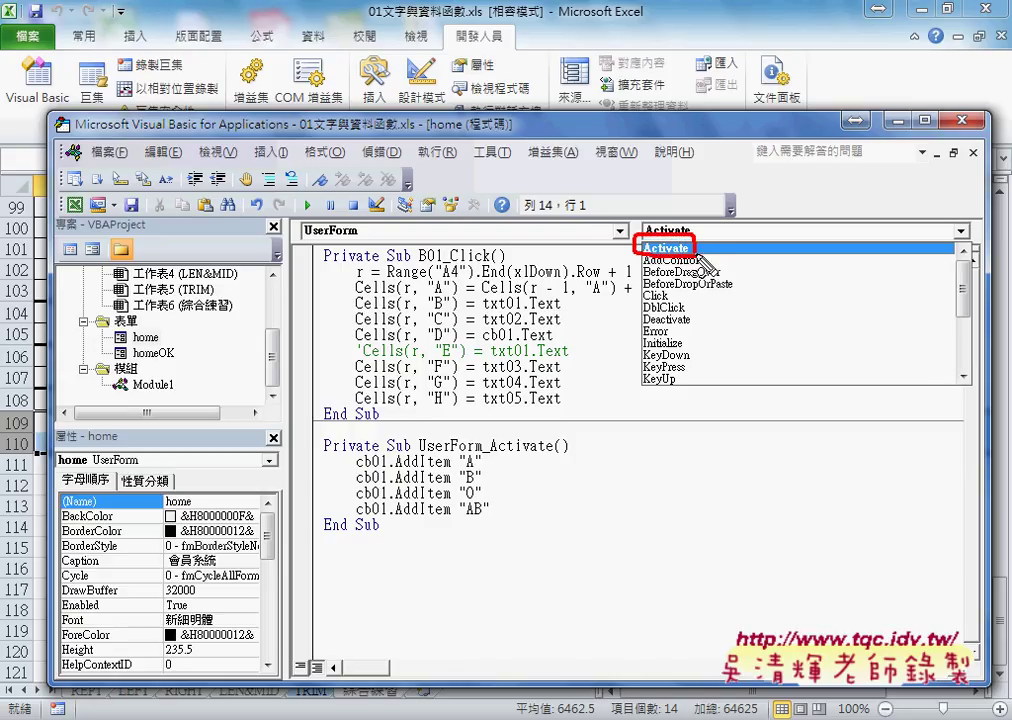
pyautogui.moveTo(487, 510)
pyautogui.mouseDown()
pyautogui.moveTo(378, 456)
pyautogui.moveTo(492, 512)
pyautogui.mouseUp()
pyautogui.moveTo(630, 262); pyautogui.dragTo(470, 450)
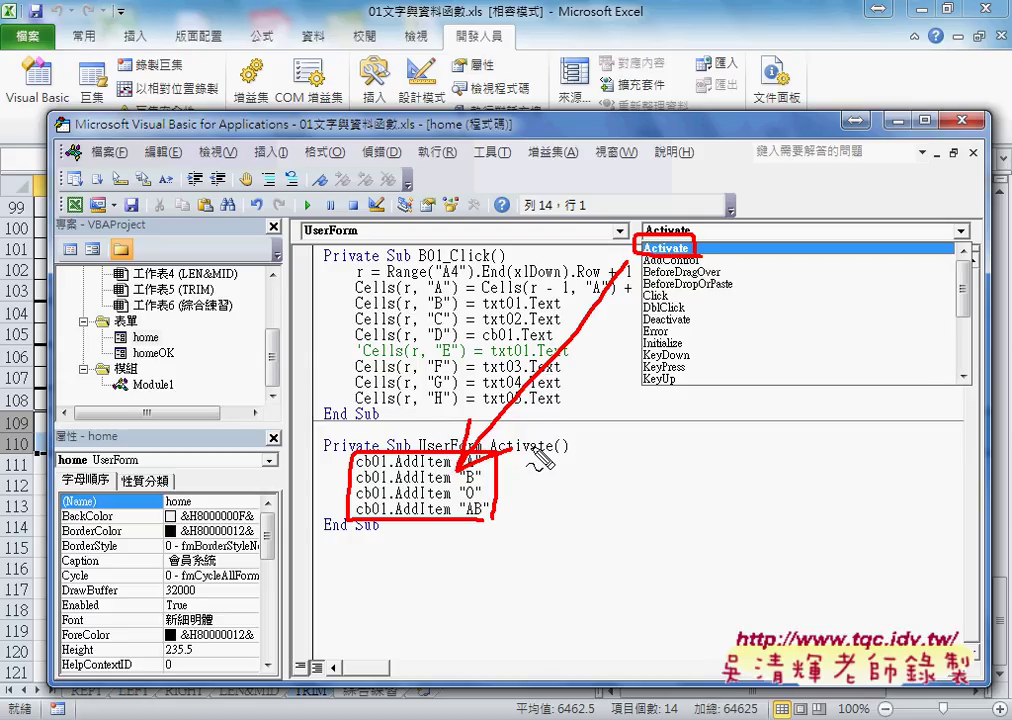
pyautogui.press('Escape')
pyautogui.click(533, 446)
pyautogui.click(308, 205)
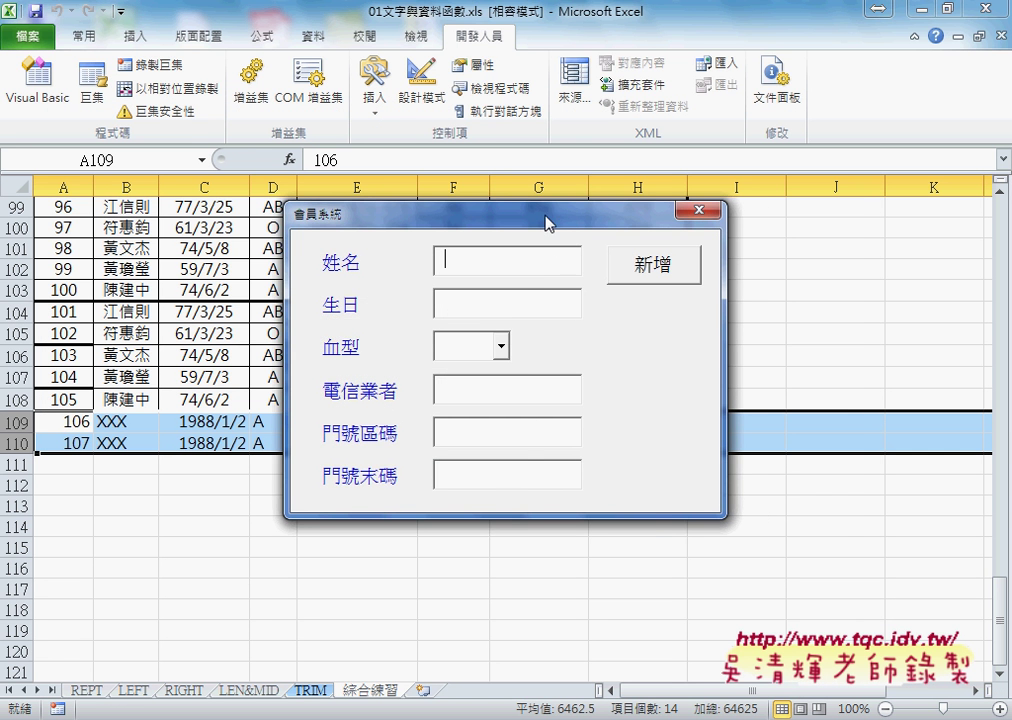
# Enter name YYY and birthday 1987/02/25 in the member form.
pyautogui.moveTo(549, 216); pyautogui.dragTo(670, 216)
pyautogui.click(577, 268)
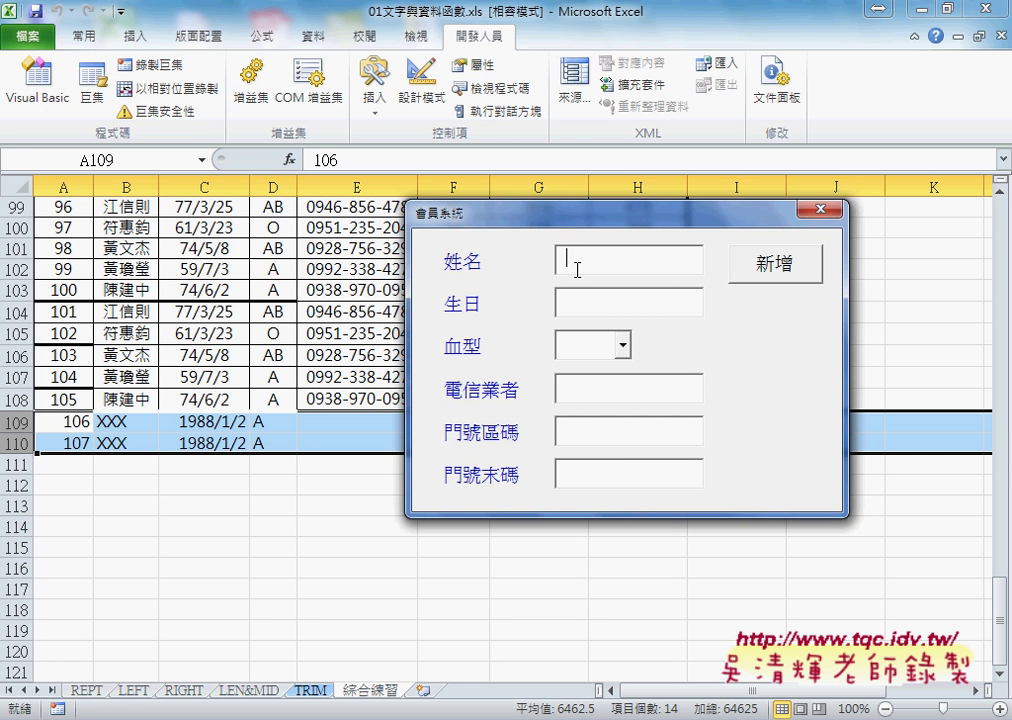
pyautogui.write('YYY')
pyautogui.click(565, 302)
pyautogui.write('19')
pyautogui.write('87/')
pyautogui.write('02/2')
pyautogui.write('5')
# Choose blood type A and enter phone fields 25, 36 and 47.
pyautogui.click(612, 344)
pyautogui.click(645, 372)
pyautogui.click(607, 392)
pyautogui.write('25')
pyautogui.click(566, 424)
pyautogui.write('3')
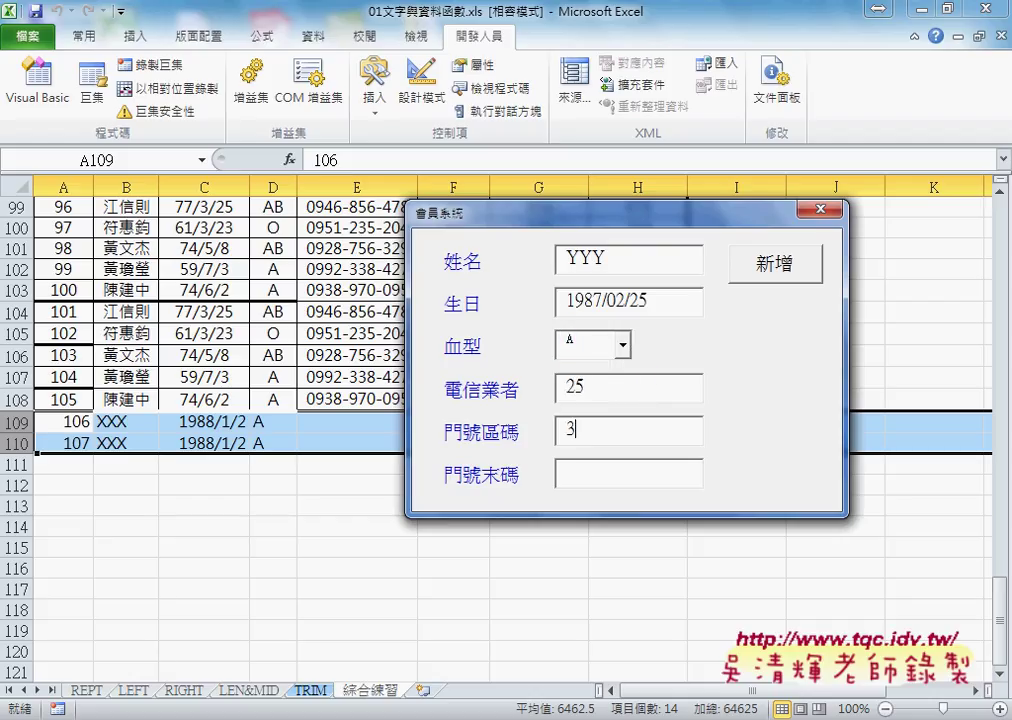
pyautogui.write('6')
pyautogui.click(622, 476)
pyautogui.write('47')
# Move the 會員系統 form up and left to uncover worksheet rows 109–111.
pyautogui.moveTo(652, 222); pyautogui.dragTo(462, 124)
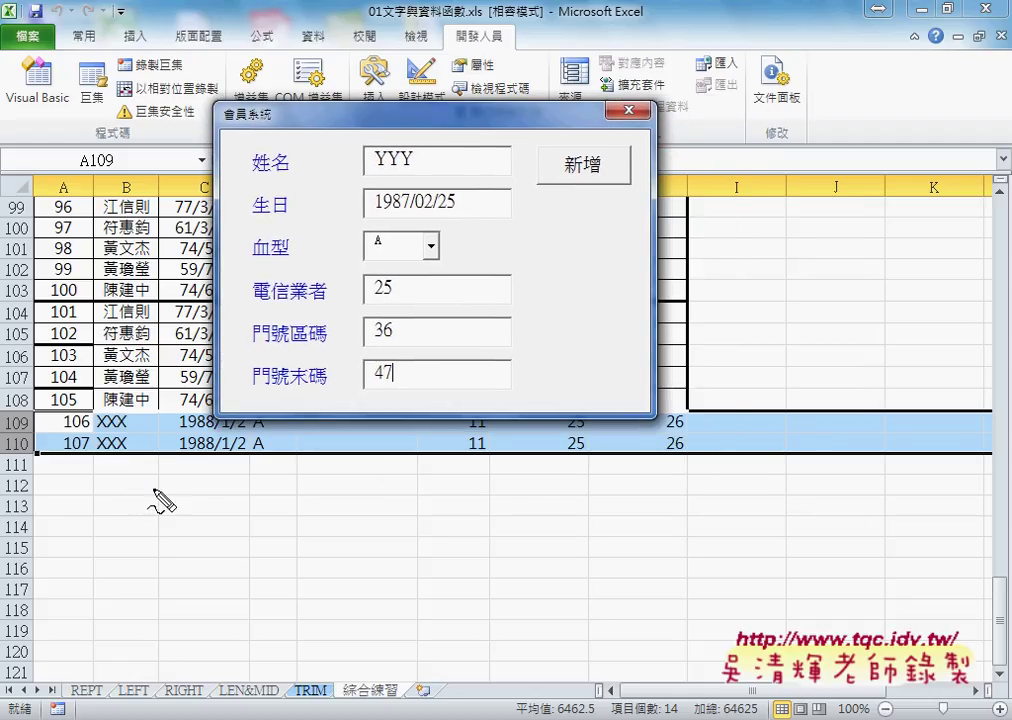
pyautogui.moveTo(346, 133); pyautogui.dragTo(349, 385)
pyautogui.moveTo(366, 110)
pyautogui.mouseDown()
pyautogui.moveTo(506, 122)
pyautogui.moveTo(520, 262)
pyautogui.moveTo(519, 395)
pyautogui.moveTo(366, 392)
pyautogui.mouseUp()
pyautogui.moveTo(662, 237)
pyautogui.mouseDown()
pyautogui.moveTo(617, 185)
pyautogui.moveTo(547, 178)
pyautogui.moveTo(628, 168)
pyautogui.moveTo(605, 185)
pyautogui.mouseUp()
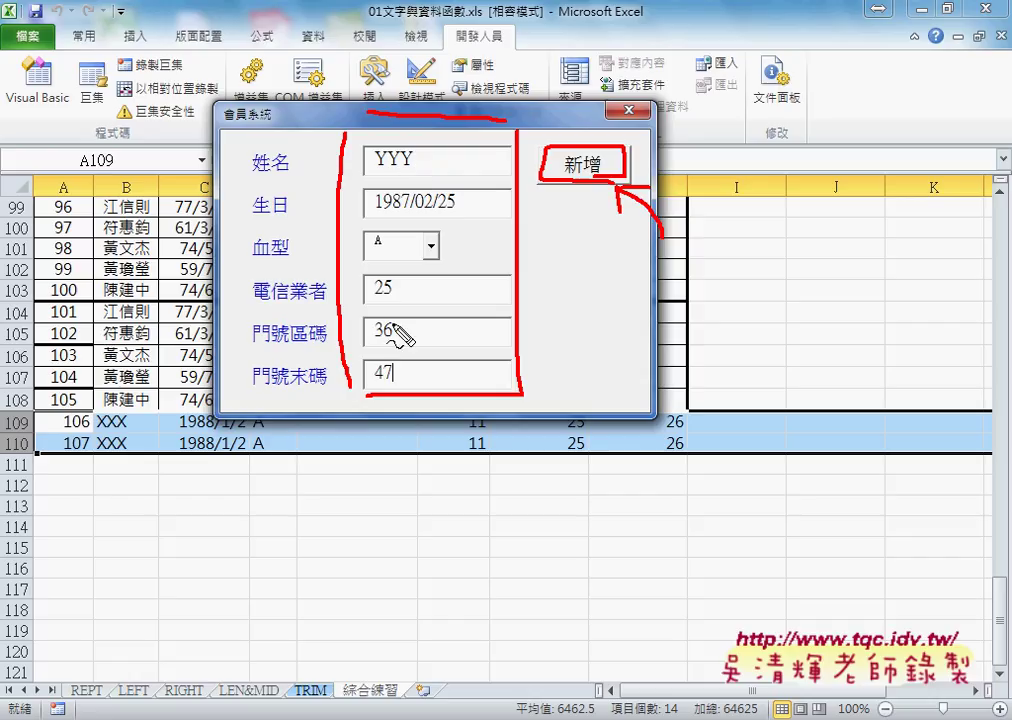
pyautogui.moveTo(29, 453)
pyautogui.mouseDown()
pyautogui.moveTo(29, 476)
pyautogui.moveTo(681, 474)
pyautogui.mouseUp()
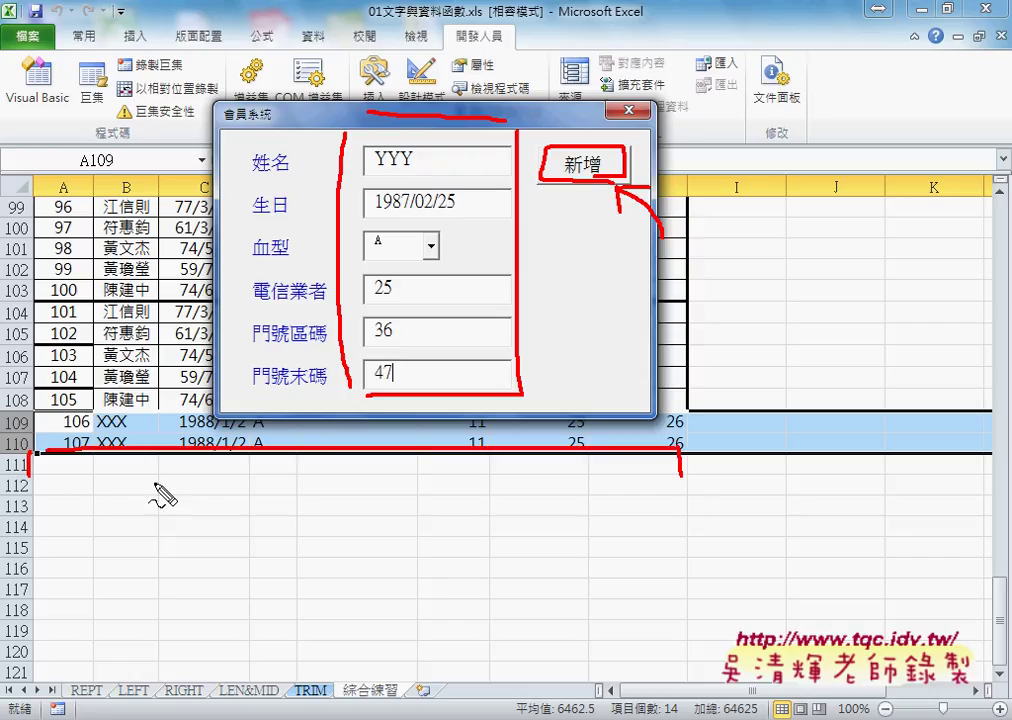
pyautogui.moveTo(47, 478); pyautogui.dragTo(672, 481)
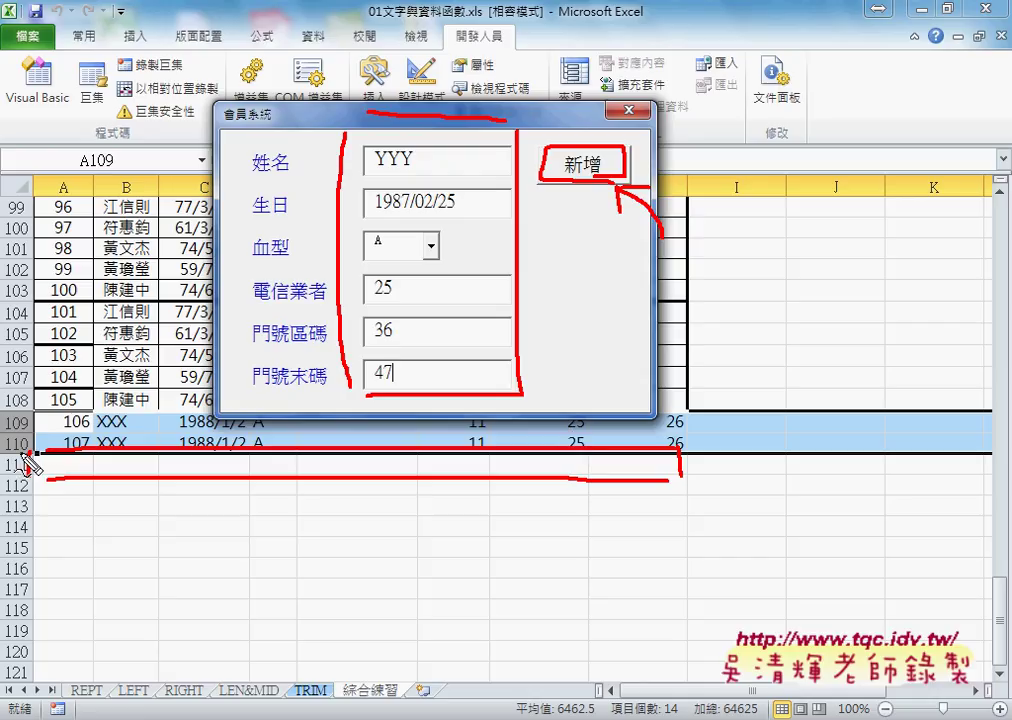
pyautogui.moveTo(38, 432); pyautogui.dragTo(33, 458)
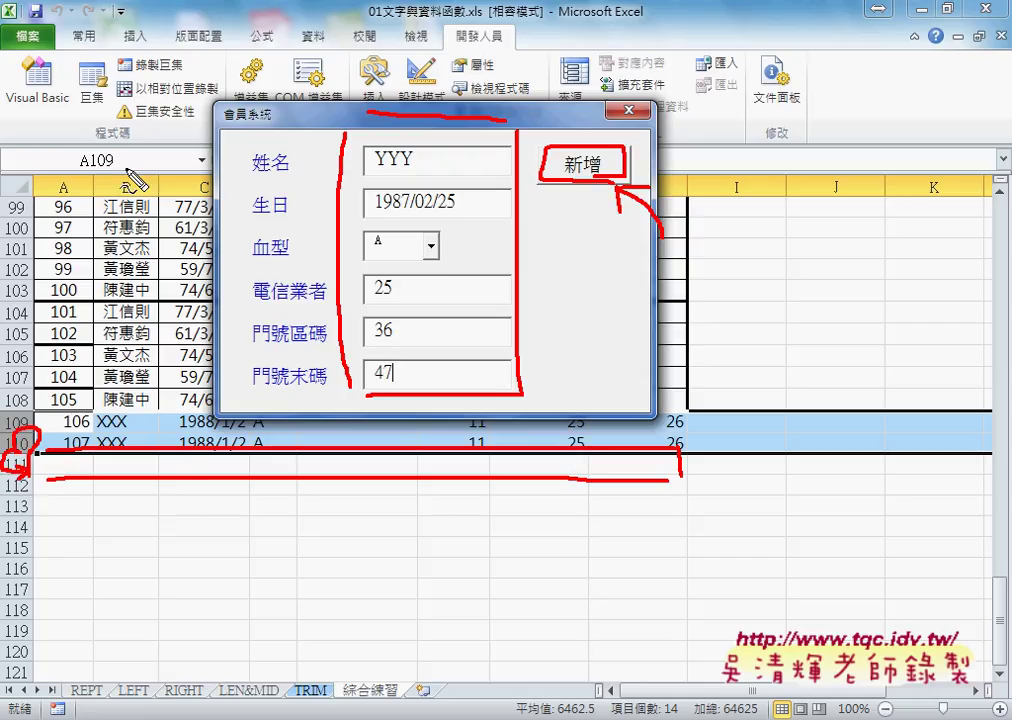
pyautogui.moveTo(70, 205); pyautogui.dragTo(70, 212)
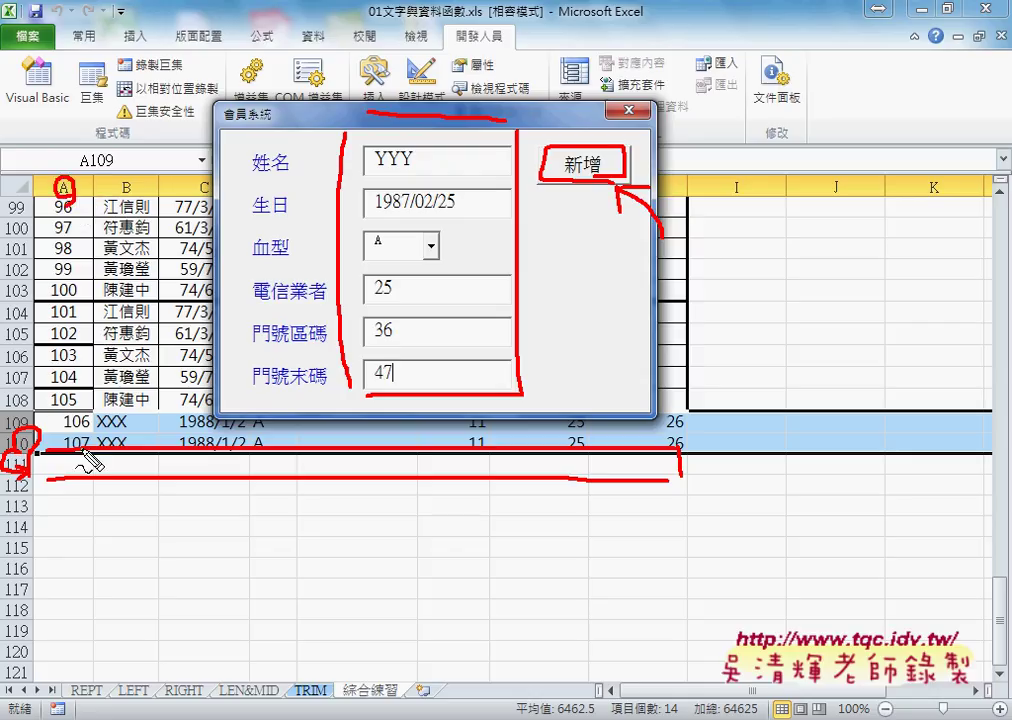
pyautogui.moveTo(53, 452)
pyautogui.mouseDown()
pyautogui.moveTo(80, 432)
pyautogui.moveTo(65, 470)
pyautogui.moveTo(66, 460)
pyautogui.moveTo(86, 459)
pyautogui.mouseUp()
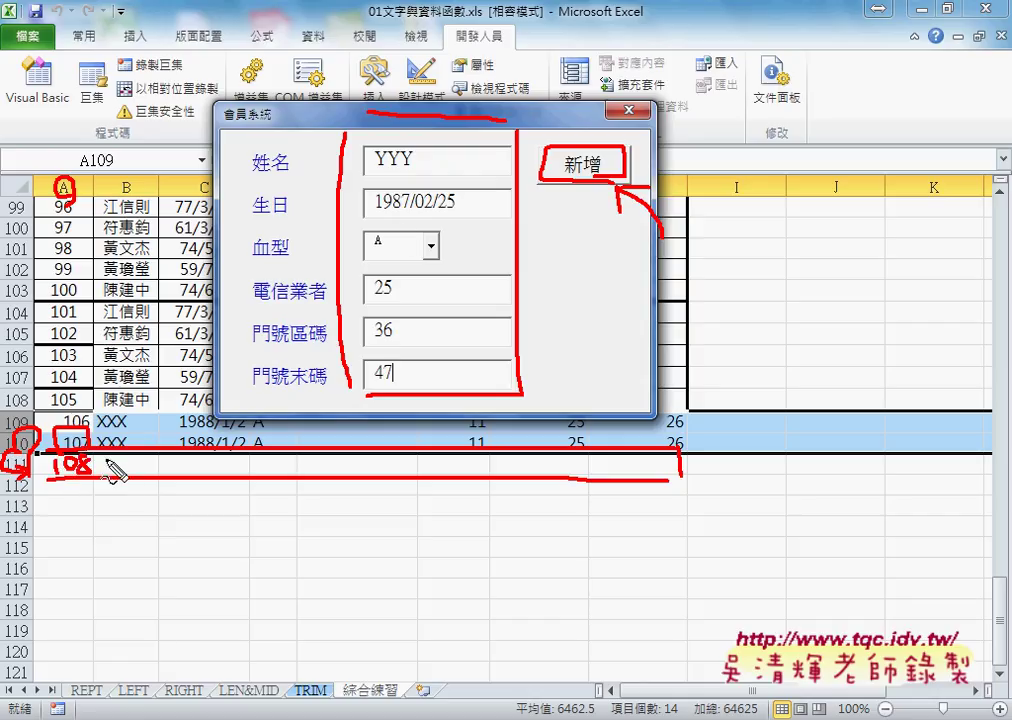
pyautogui.moveTo(372, 176)
pyautogui.mouseDown()
pyautogui.moveTo(407, 158)
pyautogui.moveTo(423, 173)
pyautogui.mouseUp()
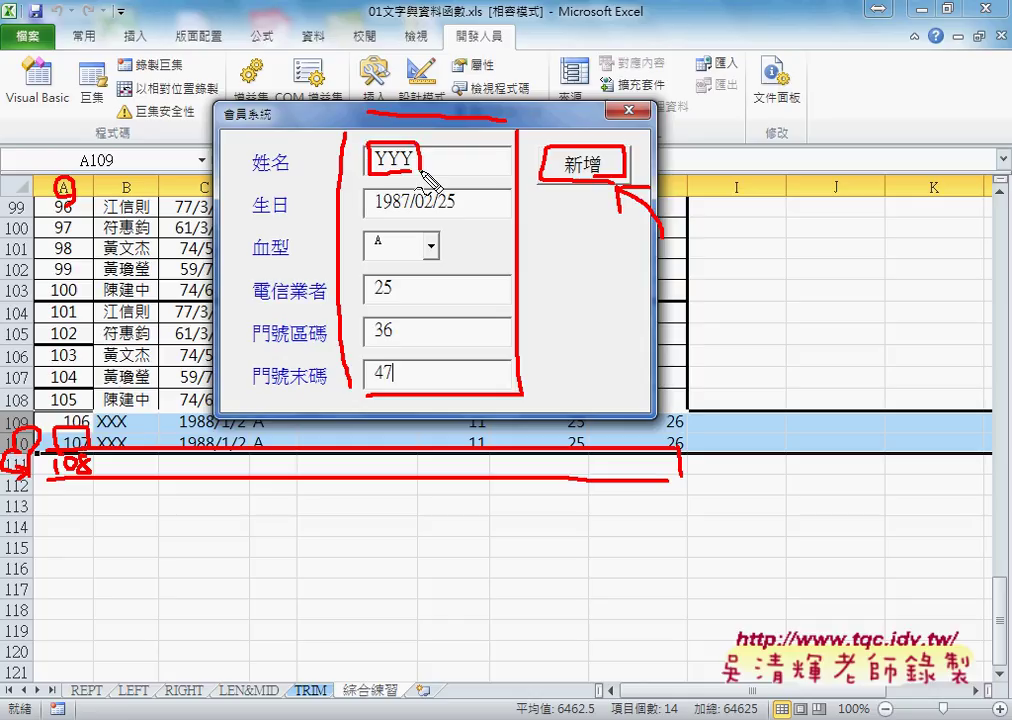
pyautogui.moveTo(345, 178); pyautogui.dragTo(170, 452)
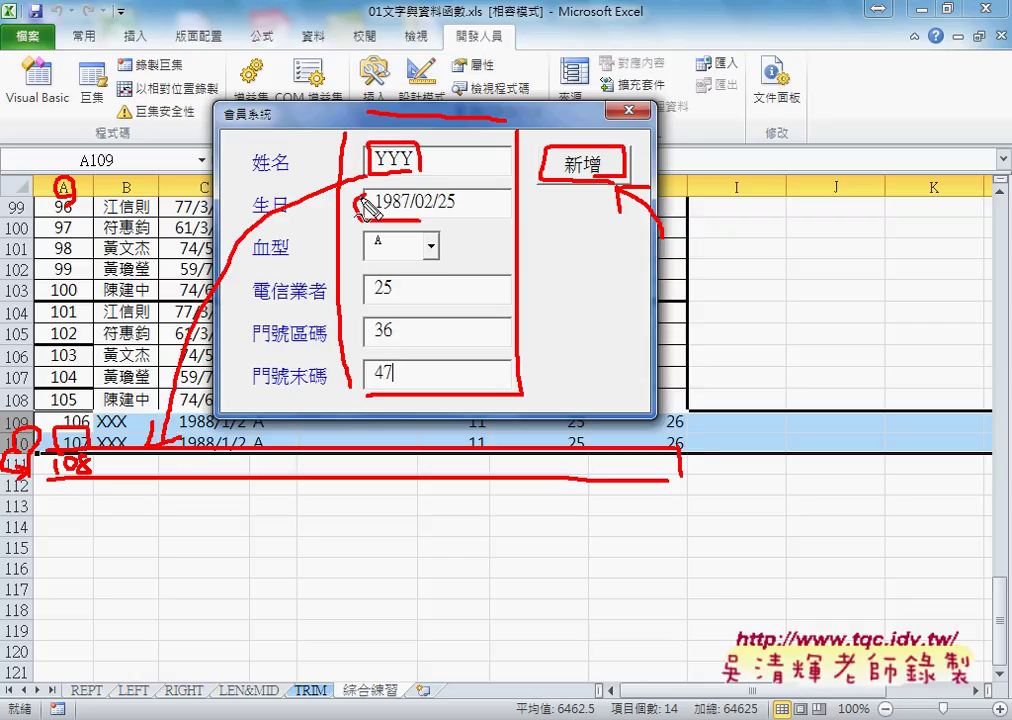
pyautogui.moveTo(364, 207); pyautogui.dragTo(360, 197)
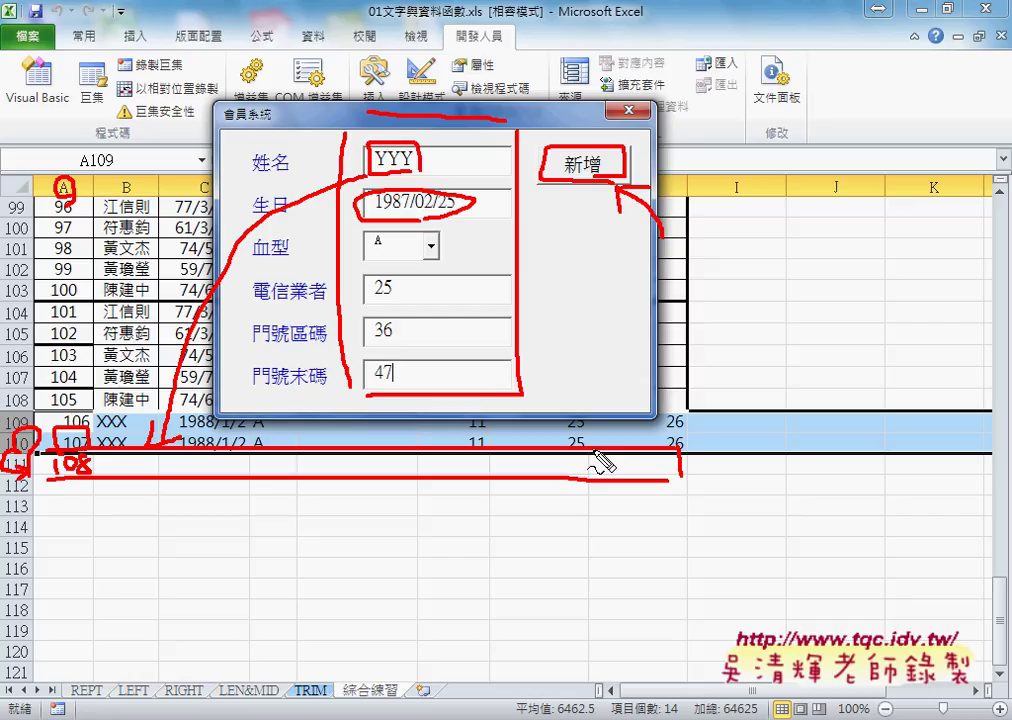
pyautogui.press('Escape')
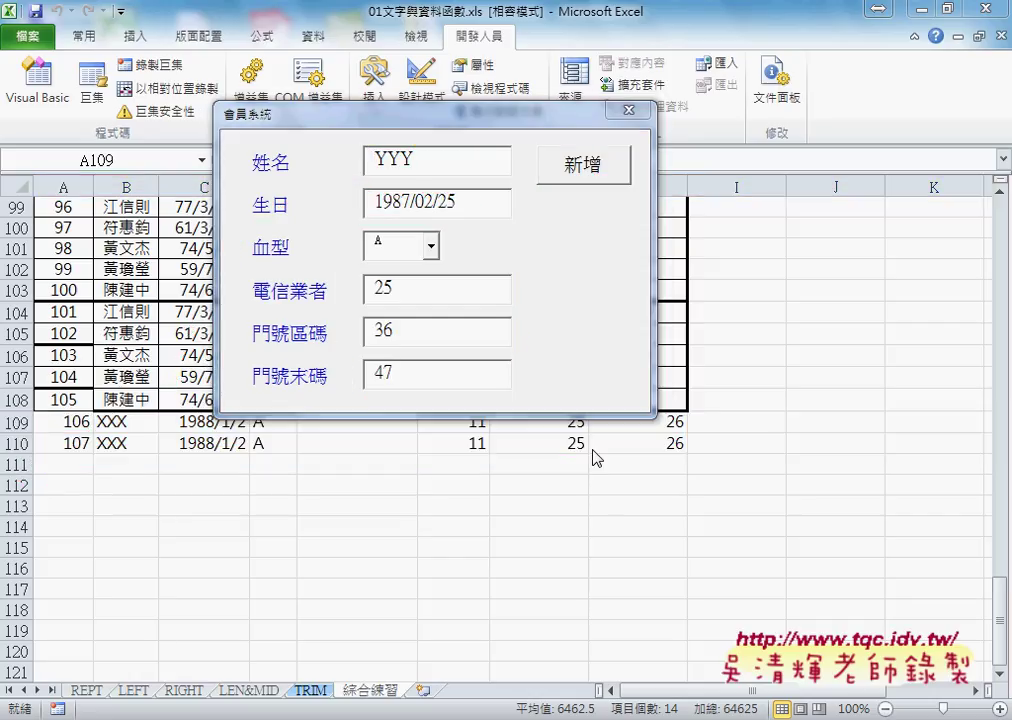
# Add members 108 YYY and 109 AAA as rows 111–112 with 新增, then close the form.
pyautogui.click(587, 174)
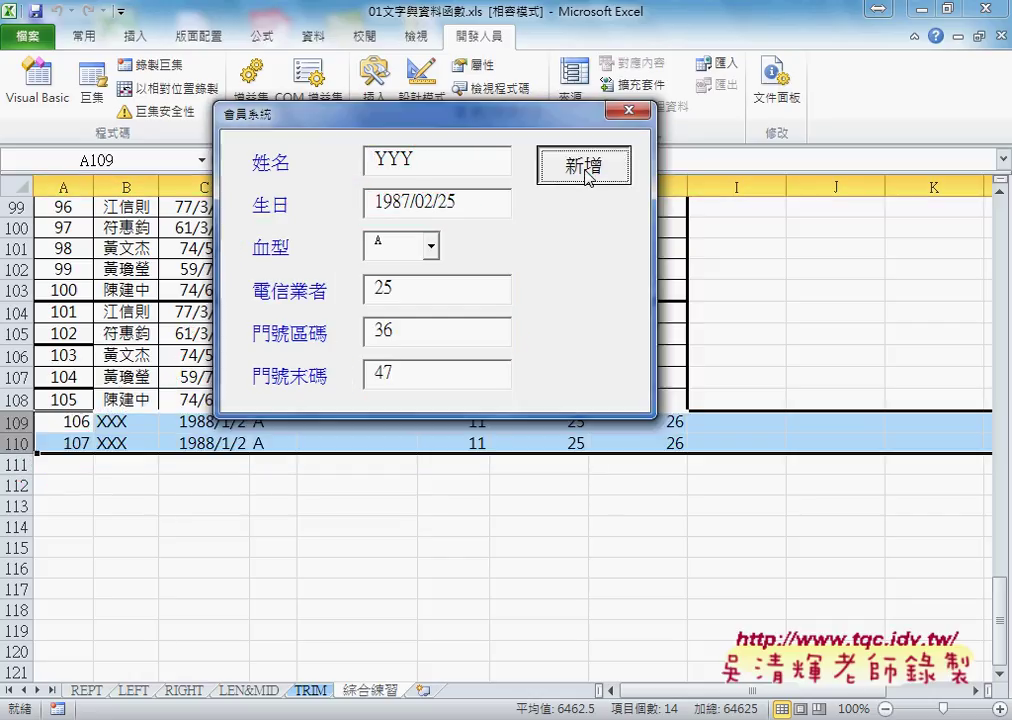
pyautogui.click(587, 174)
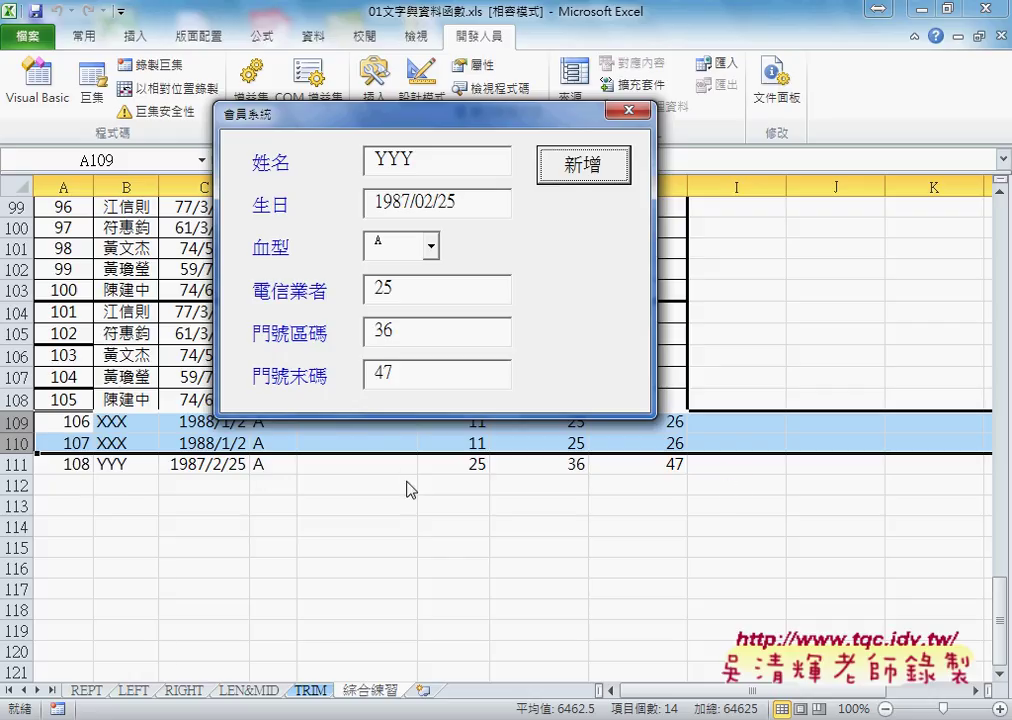
pyautogui.moveTo(443, 163); pyautogui.dragTo(327, 163)
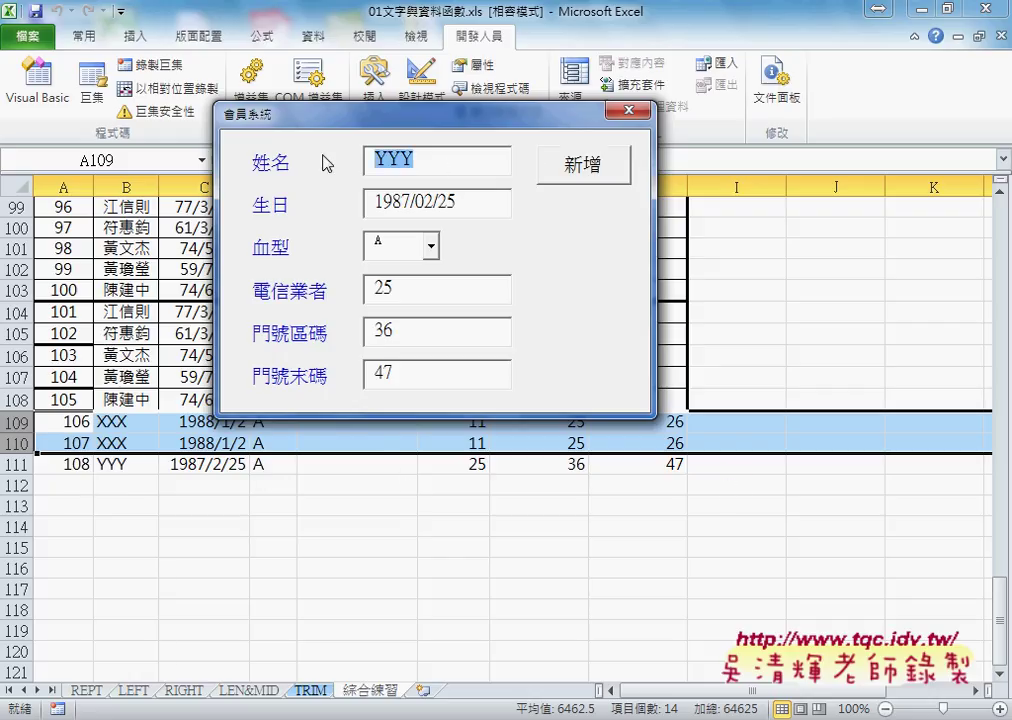
pyautogui.write('AAA')
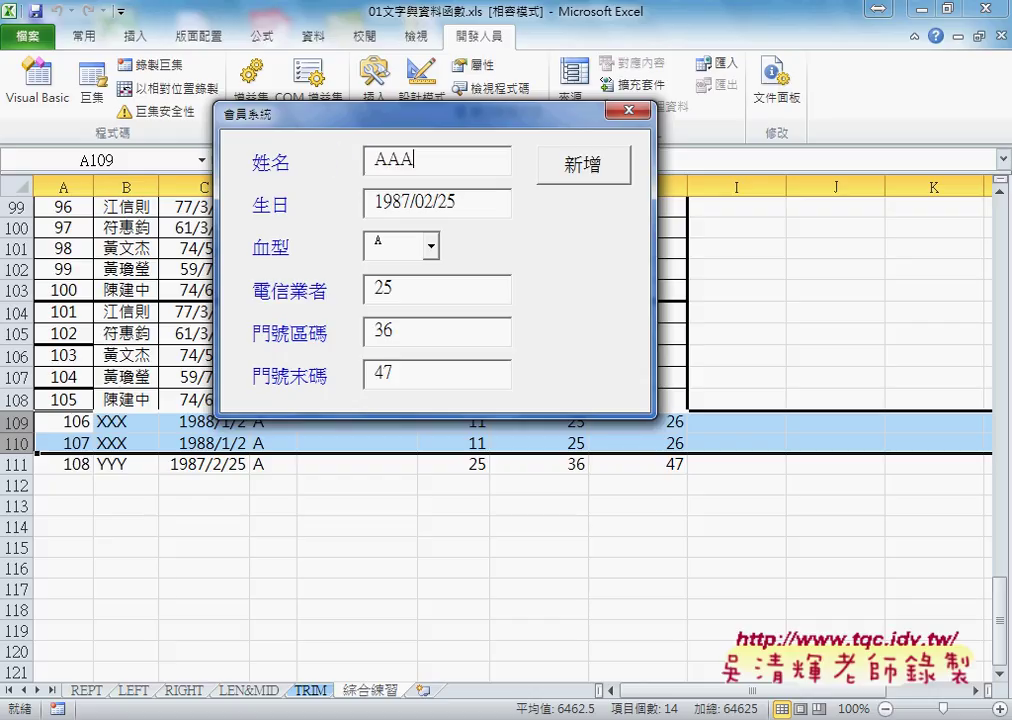
pyautogui.click(605, 172)
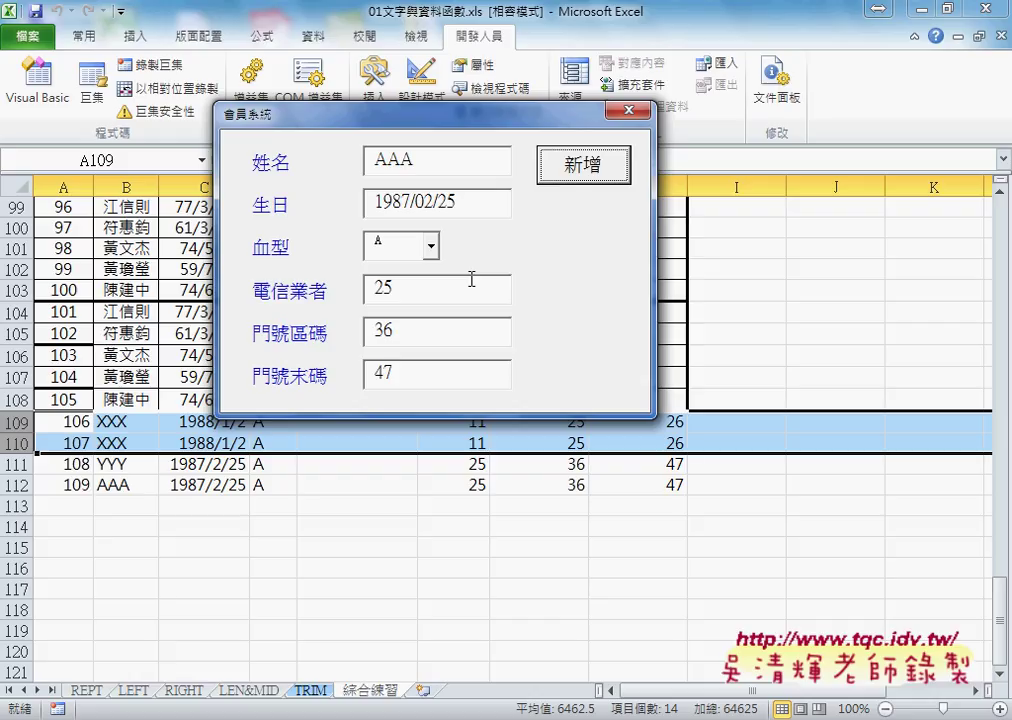
pyautogui.click(630, 110)
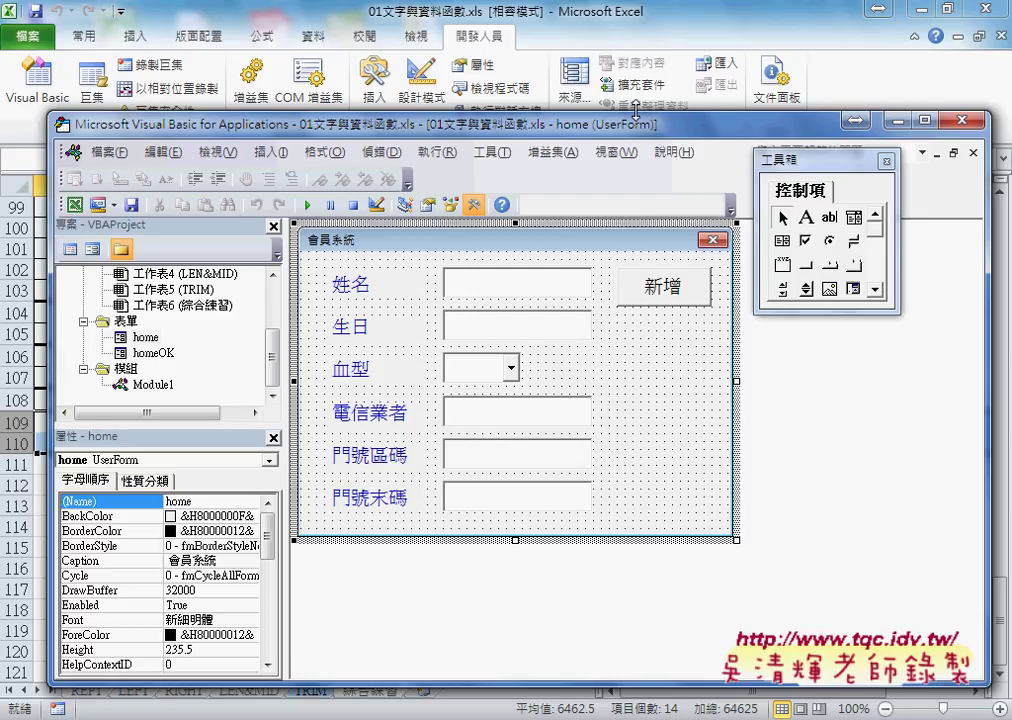
# Check the (Name) of the name, birthday, blood type, carrier and add controls, then view the form's code.
pyautogui.click(527, 286)
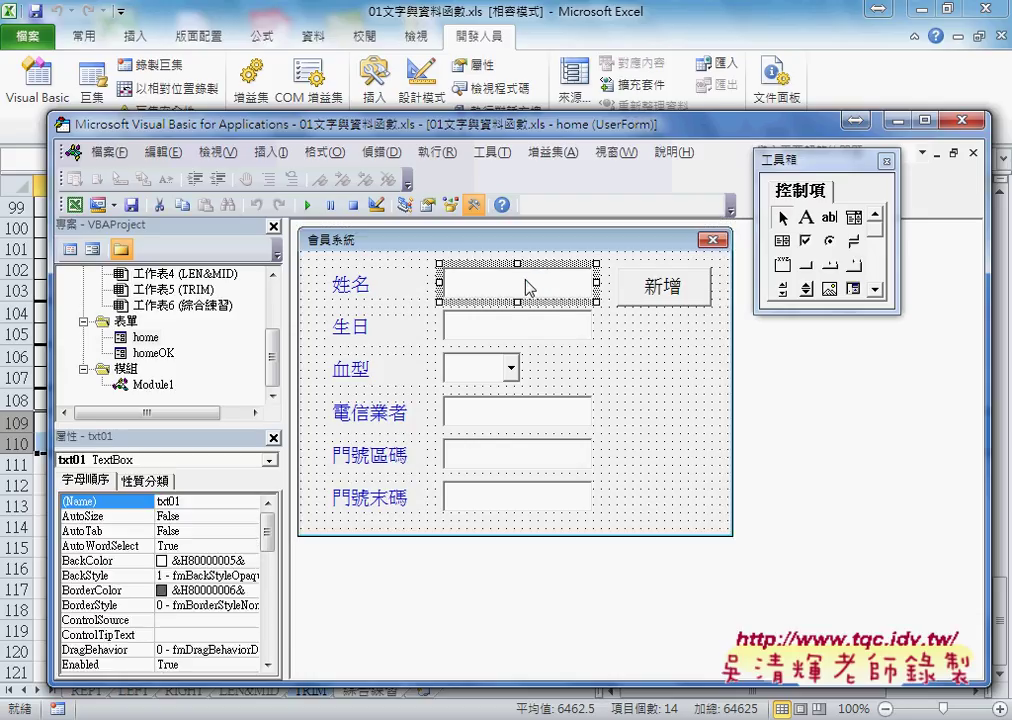
pyautogui.press('F4')
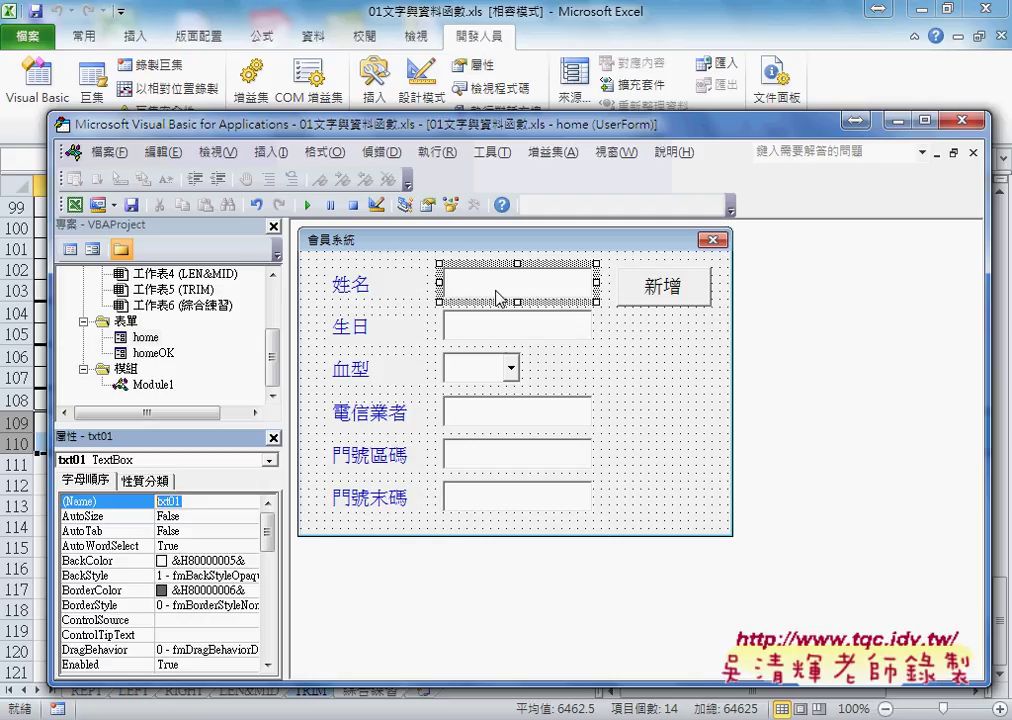
pyautogui.click(510, 326)
pyautogui.click(497, 372)
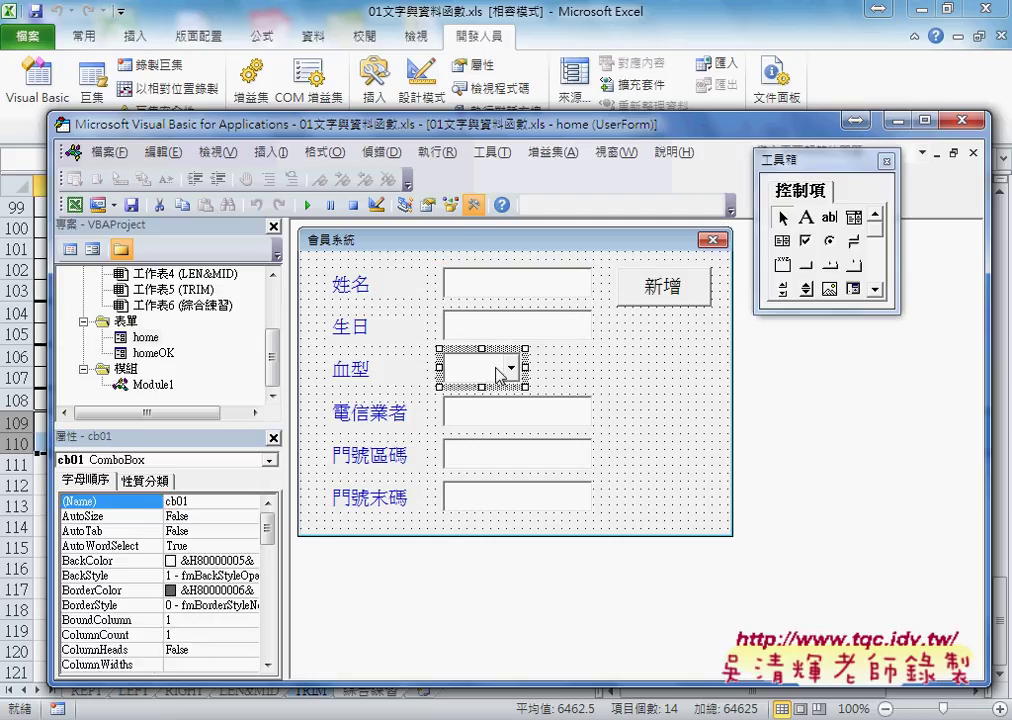
pyautogui.click(497, 422)
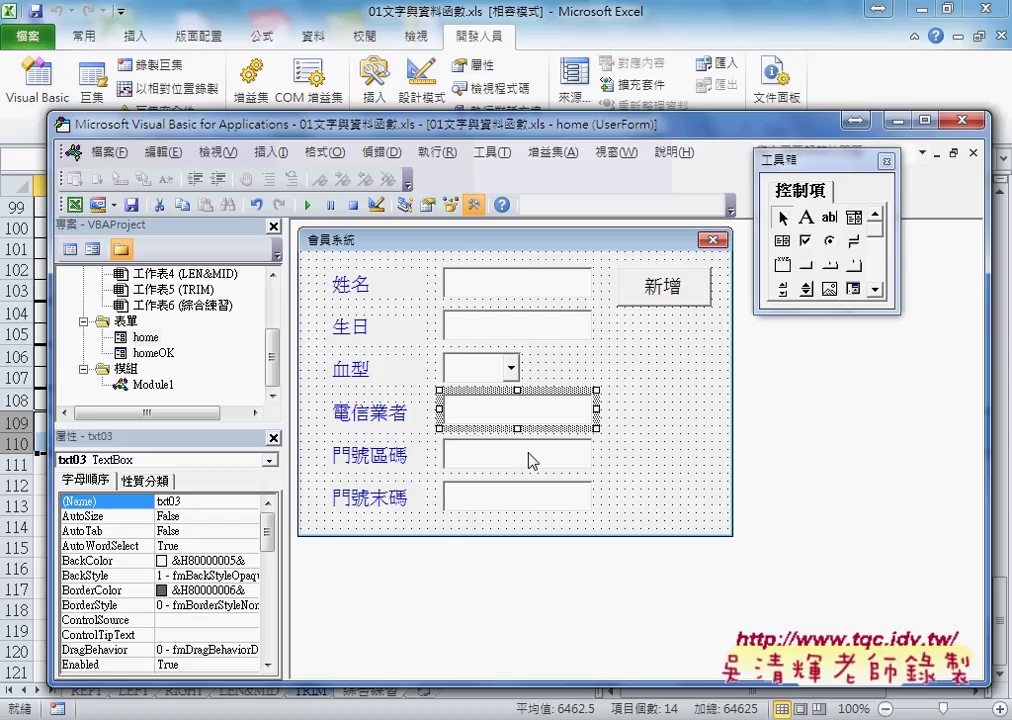
pyautogui.click(668, 287)
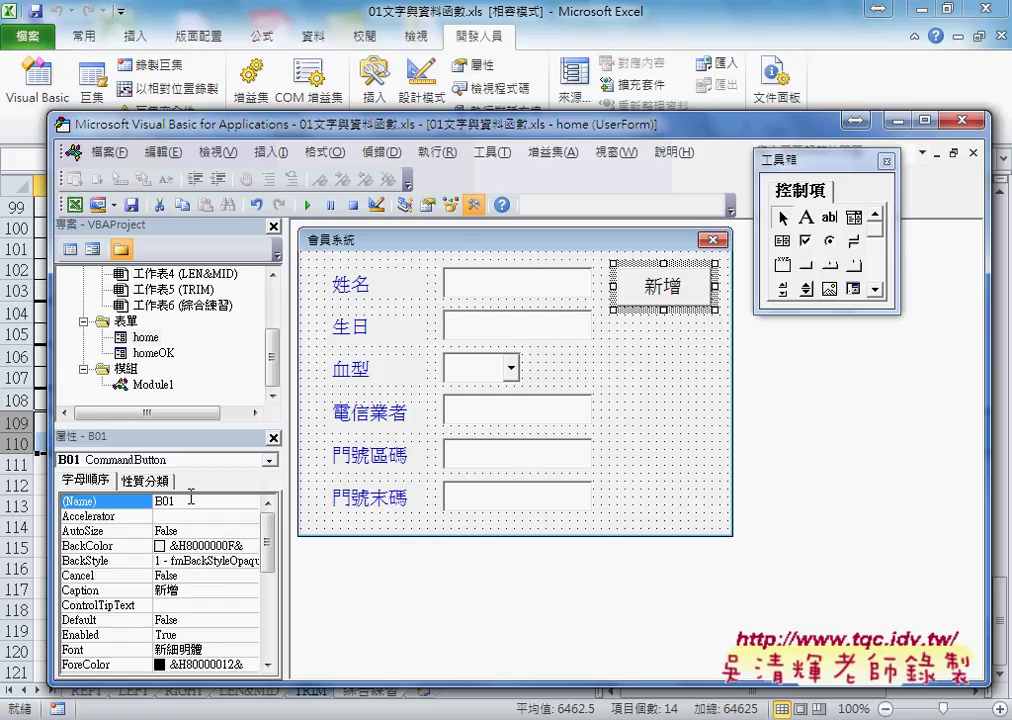
pyautogui.click(666, 386)
pyautogui.press('F7')
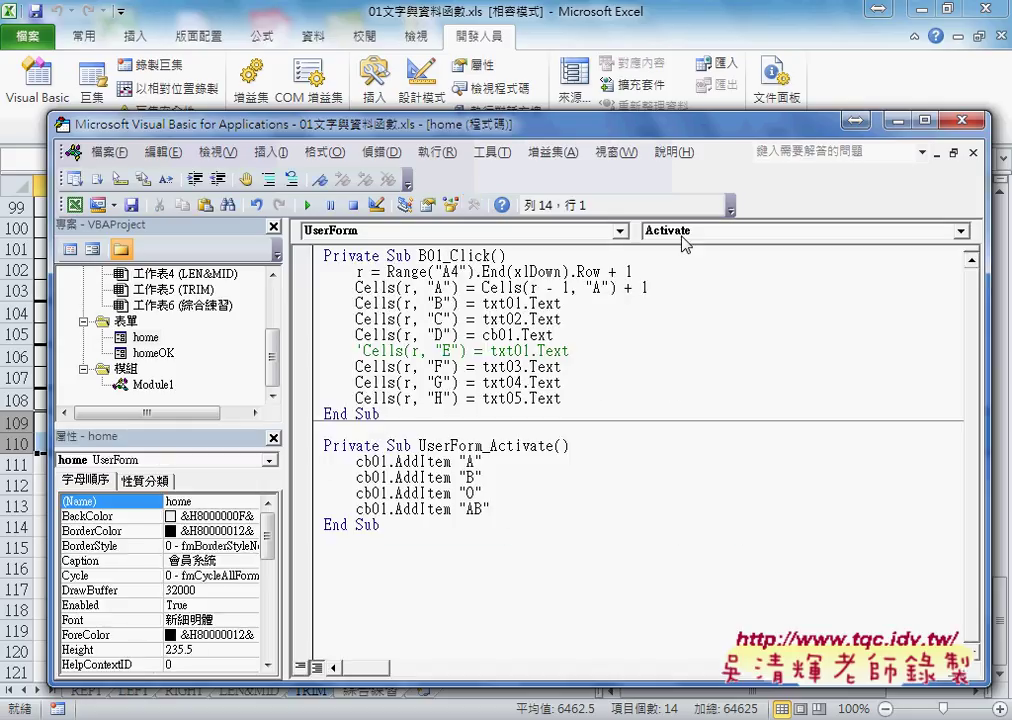
pyautogui.moveTo(487, 513); pyautogui.dragTo(334, 462)
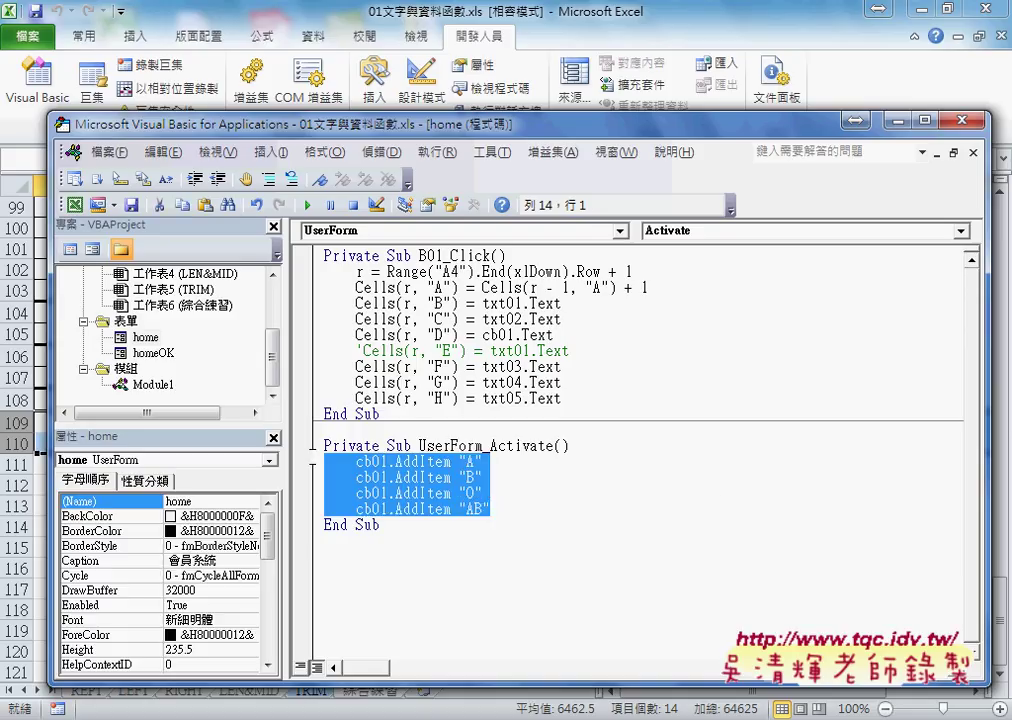